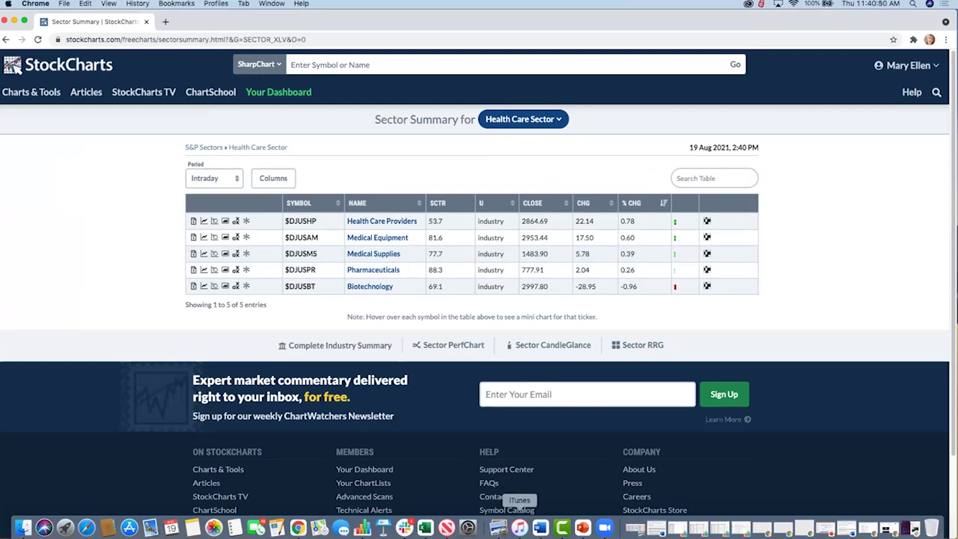
Open the Biotechnology industry from the Health Care sector summary and sort its stocks by SCTR, highest first
{"action": "left_click", "coordinate": [413, 527]}
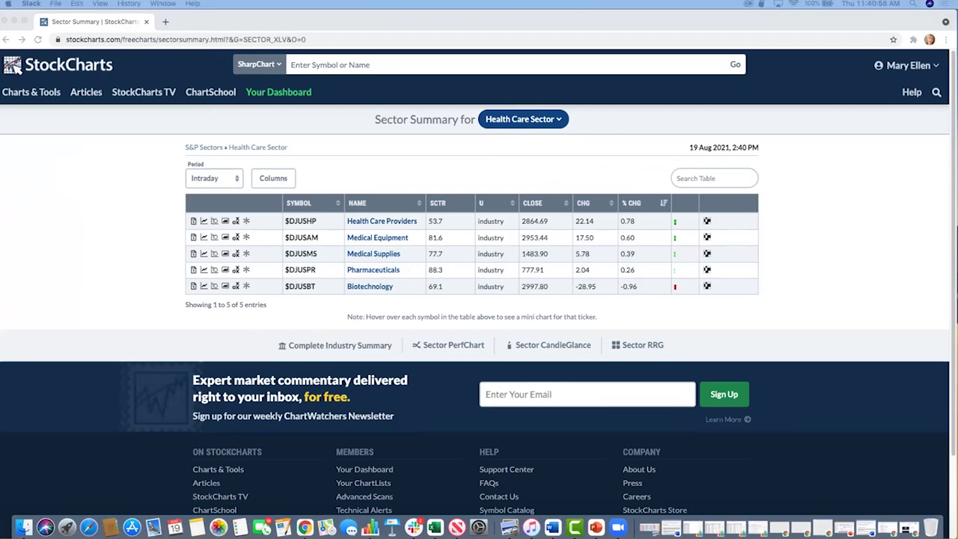
{"action": "left_click", "coordinate": [376, 287]}
{"action": "left_click", "coordinate": [376, 287]}
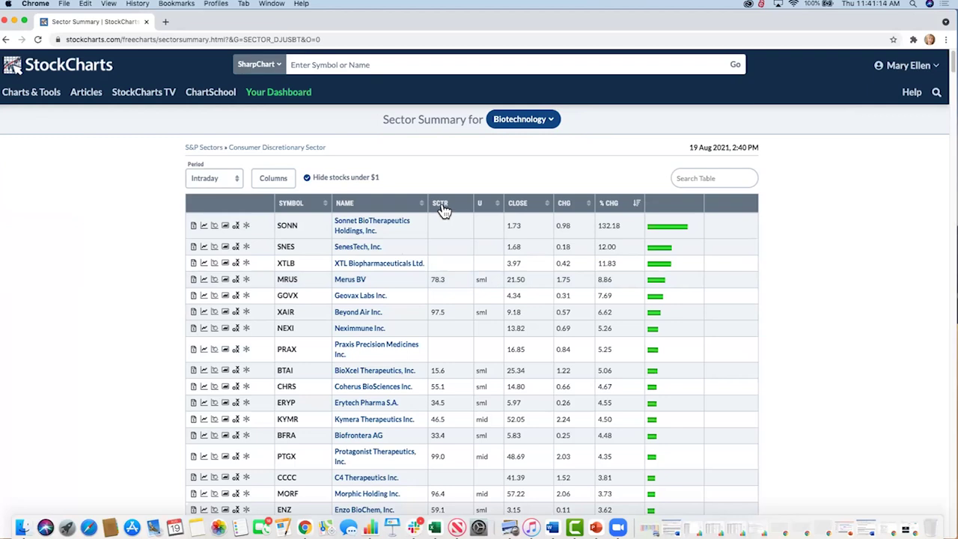
{"action": "left_click", "coordinate": [443, 210]}
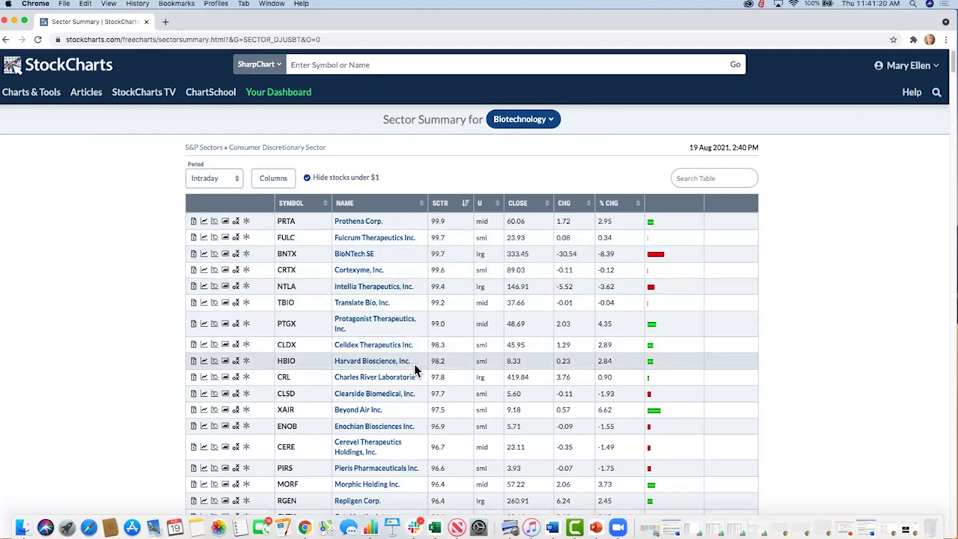
Open the SharpChart for Regeneron Pharmaceuticals (REGN) from the sorted biotechnology table and examine its price, RSI and MACD
{"action": "scroll", "coordinate": [414, 364], "scroll_direction": "down", "scroll_amount": 5}
{"action": "scroll", "coordinate": [414, 363], "scroll_direction": "down", "scroll_amount": 1}
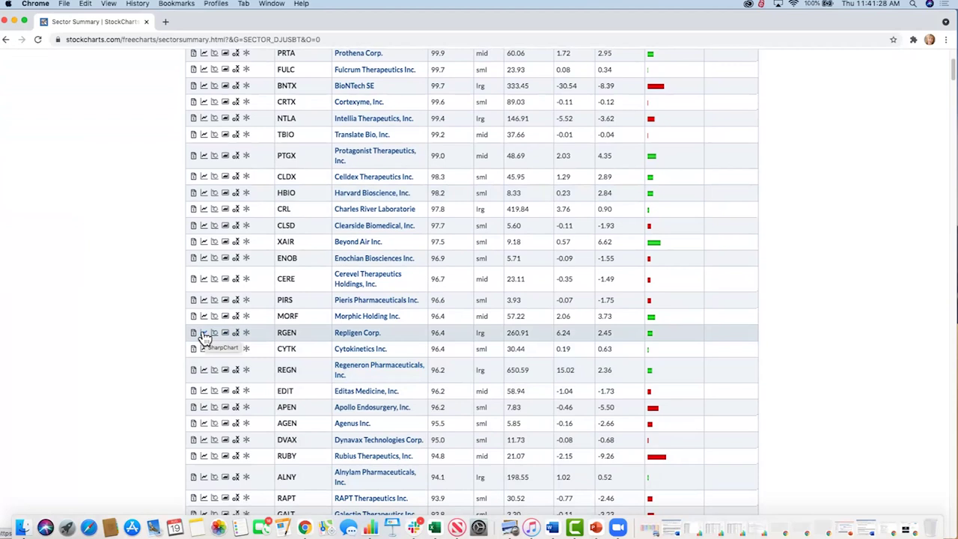
{"action": "left_click", "coordinate": [203, 372]}
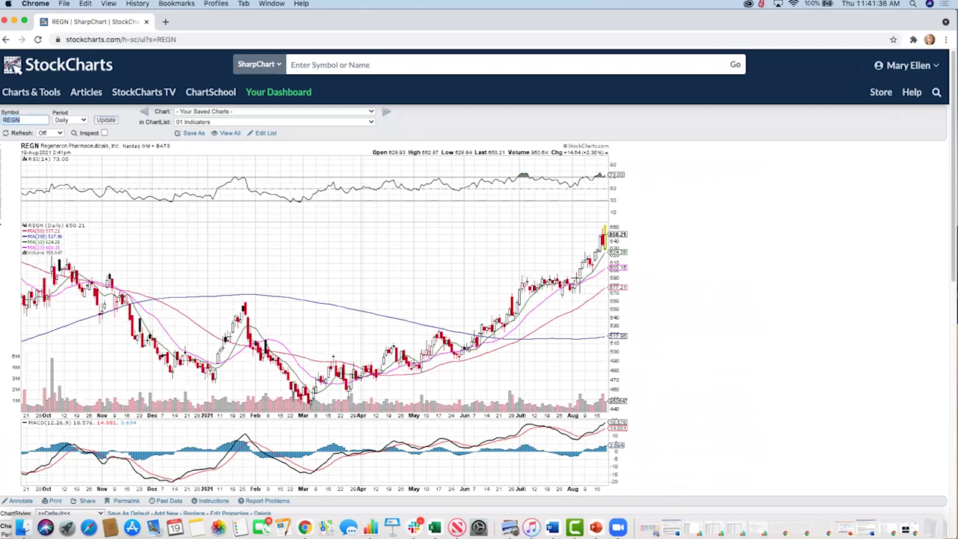
{"action": "scroll", "coordinate": [581, 276], "scroll_direction": "down", "scroll_amount": 1}
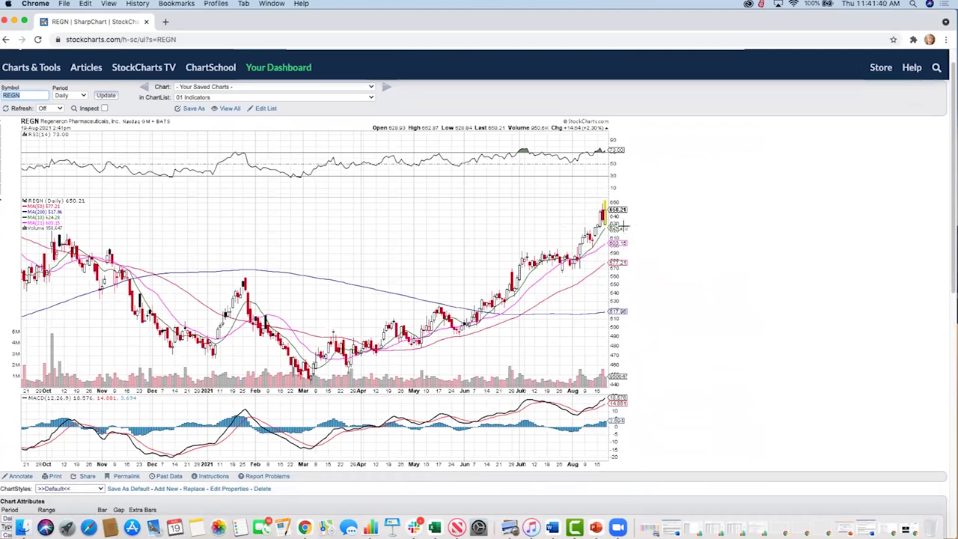
{"action": "scroll", "coordinate": [544, 223], "scroll_direction": "down", "scroll_amount": 1}
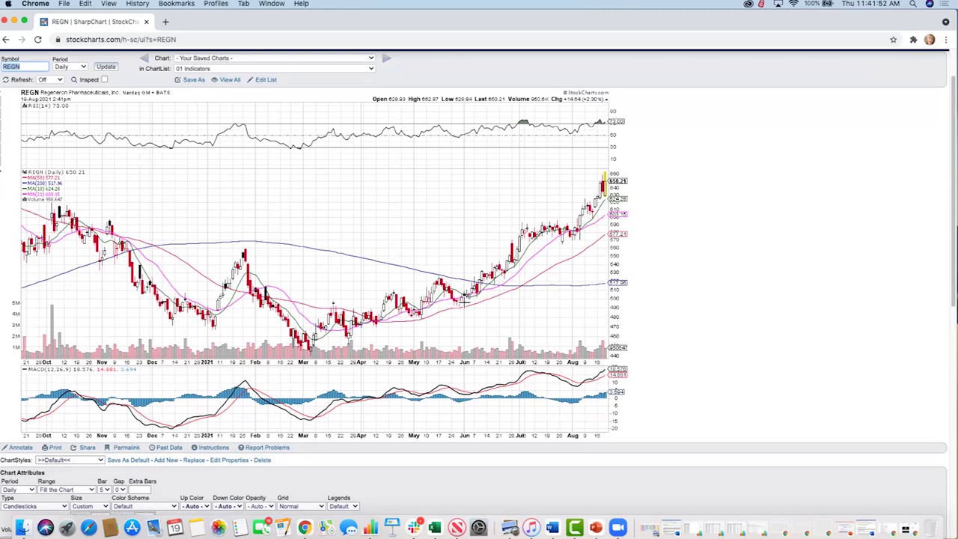
Replace the charted symbol with MRNA and load its daily chart
{"action": "scroll", "coordinate": [467, 302], "scroll_direction": "up", "scroll_amount": 2}
{"action": "key", "text": "BackSpace"}
{"action": "type", "text": "mrna"}
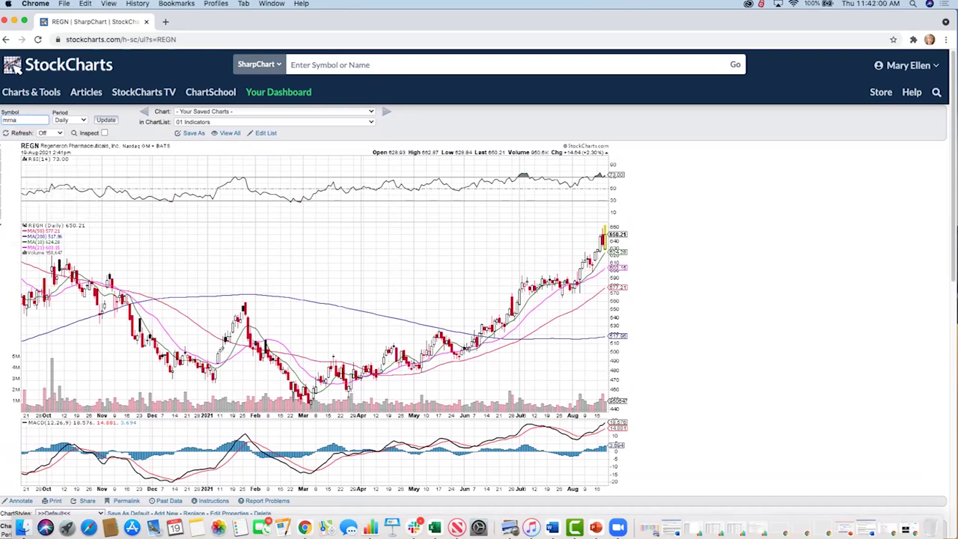
{"action": "key", "text": "Return"}
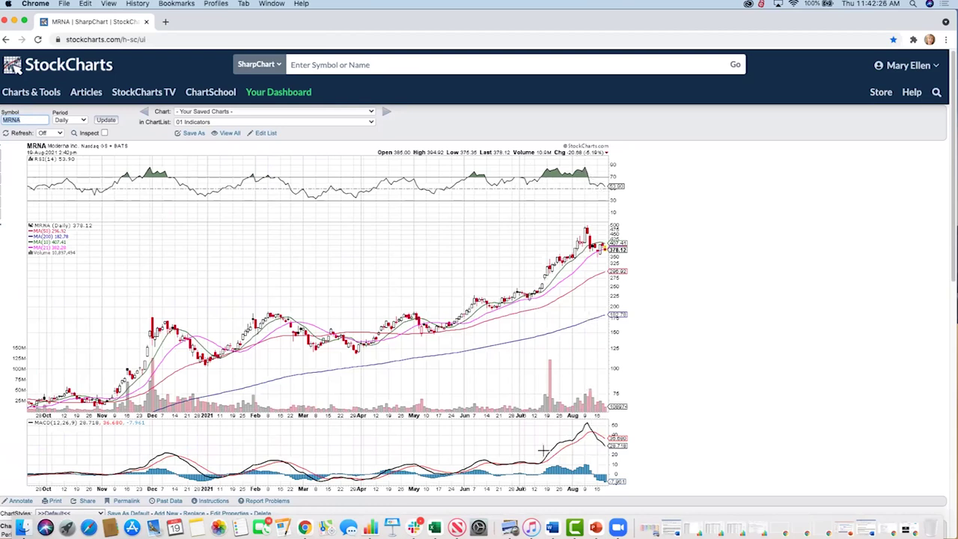
Load the daily chart for PFE, followed by the daily chart for JNJ
{"action": "left_click", "coordinate": [603, 448]}
{"action": "left_click", "coordinate": [20, 119]}
{"action": "type", "text": "p"}
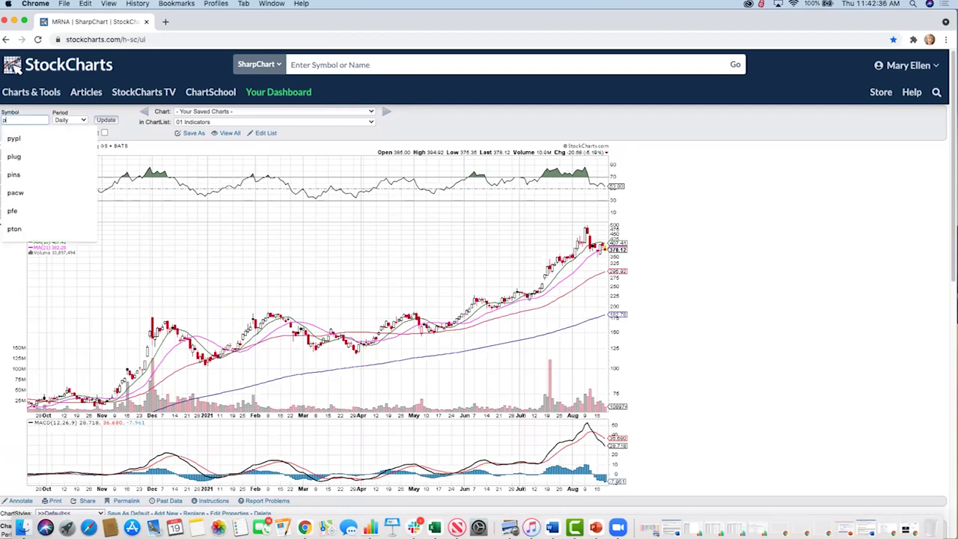
{"action": "type", "text": "fe"}
{"action": "key", "text": "Return"}
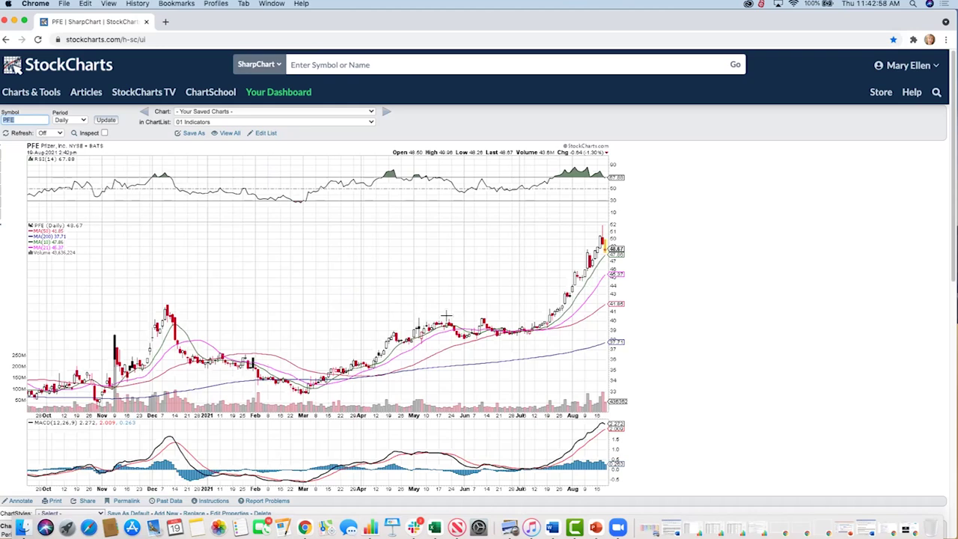
{"action": "type", "text": "jnj"}
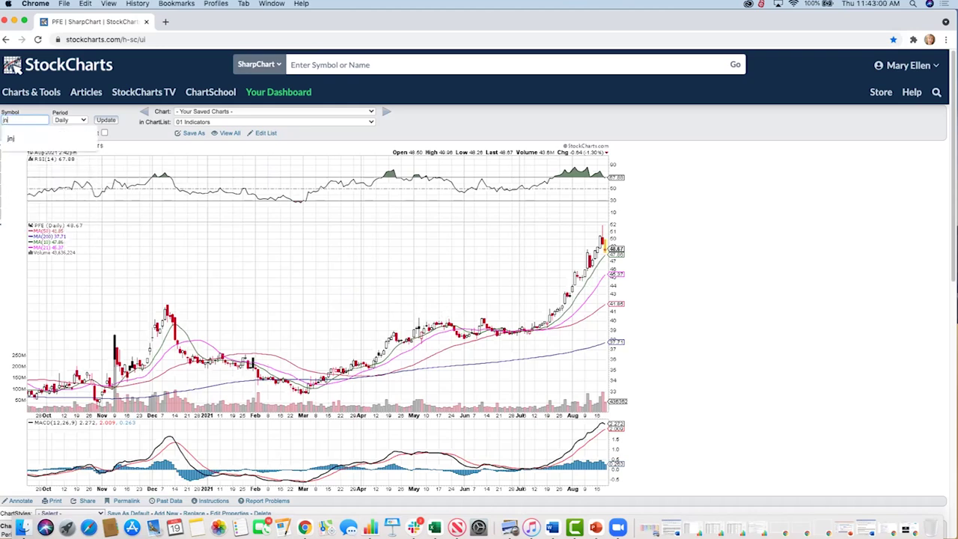
{"action": "key", "text": "Return"}
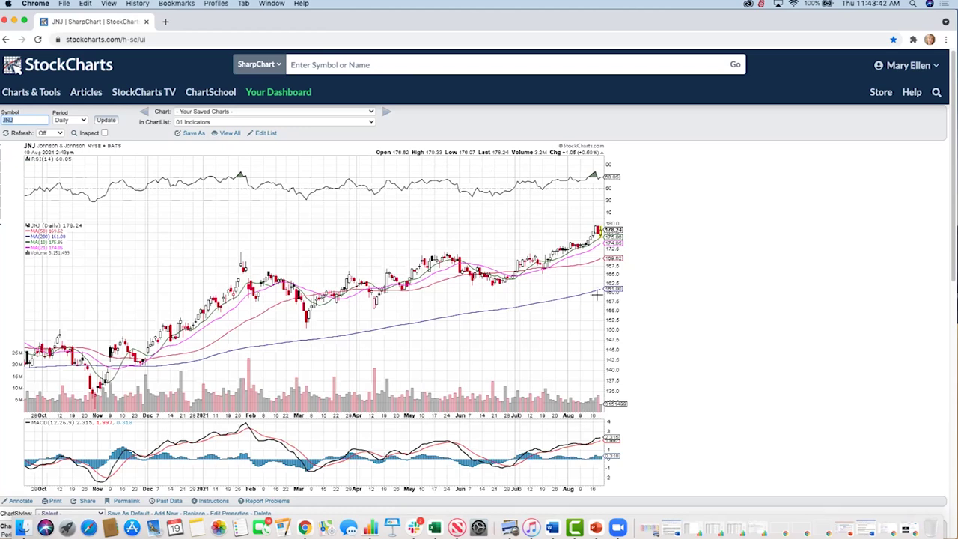
{"action": "left_click", "coordinate": [618, 527]}
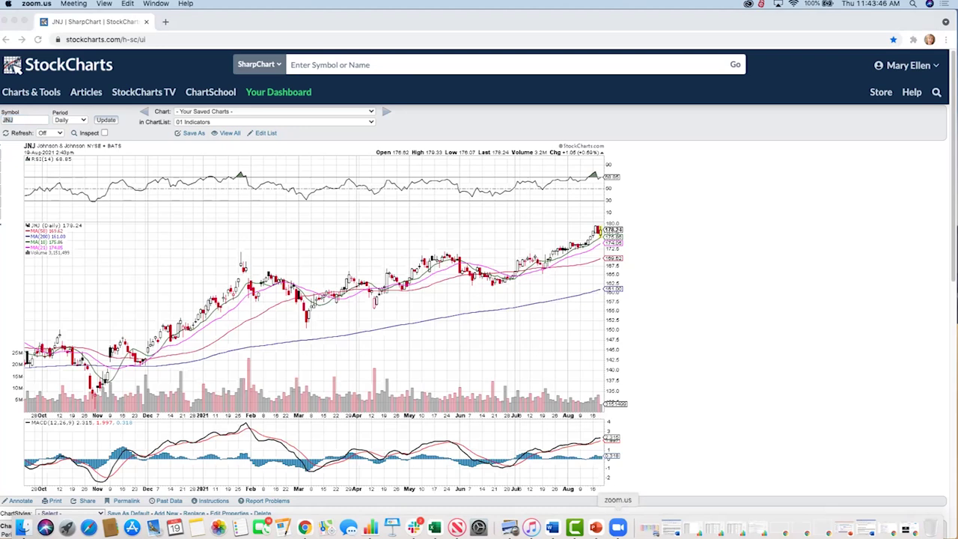
{"action": "left_click", "coordinate": [618, 527]}
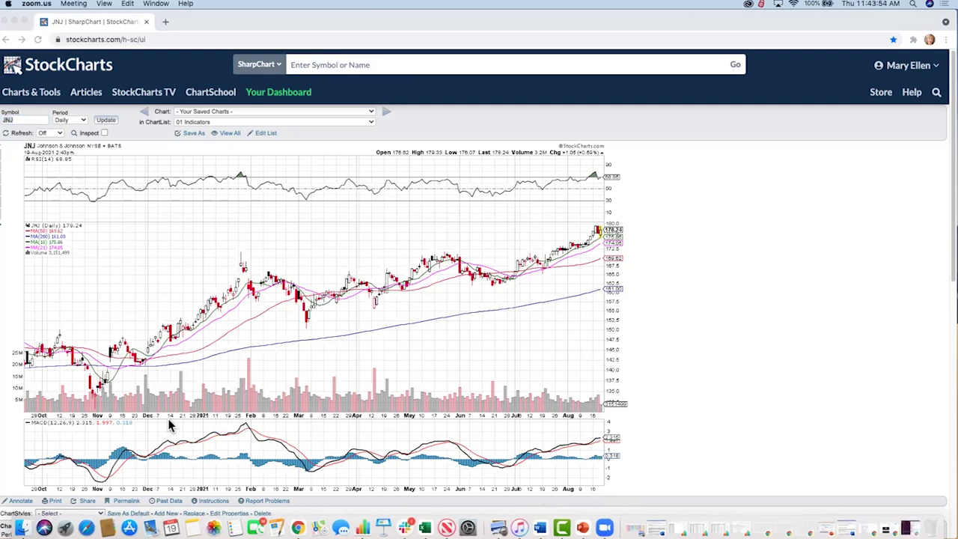
{"action": "left_click", "coordinate": [605, 527]}
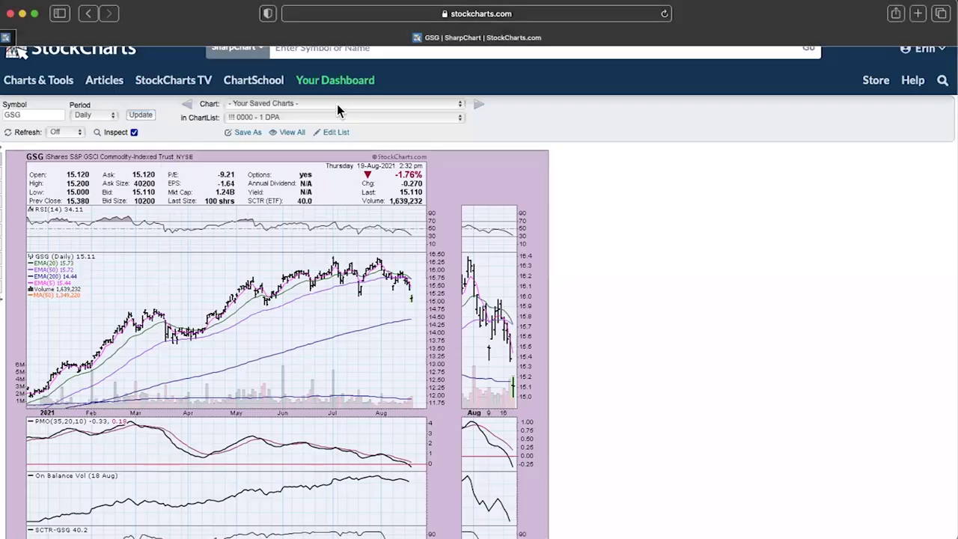
Load the saved chart "601 - Yield Array ST" from the "!!! 0000 - 1 DPA" ChartList and examine the Treasury yield curves
{"action": "left_click", "coordinate": [340, 105]}
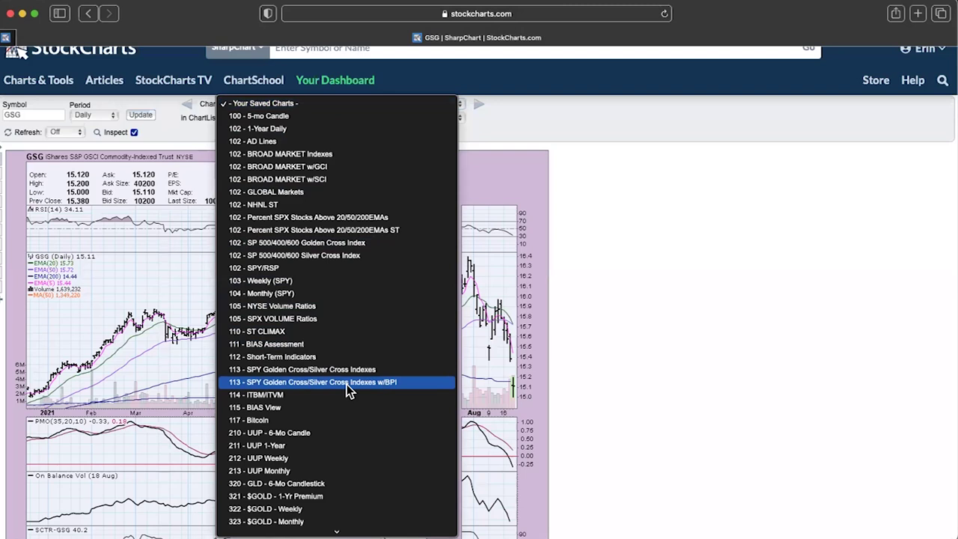
{"action": "scroll", "coordinate": [346, 384], "scroll_direction": "down", "scroll_amount": 8}
{"action": "scroll", "coordinate": [347, 384], "scroll_direction": "down", "scroll_amount": 5}
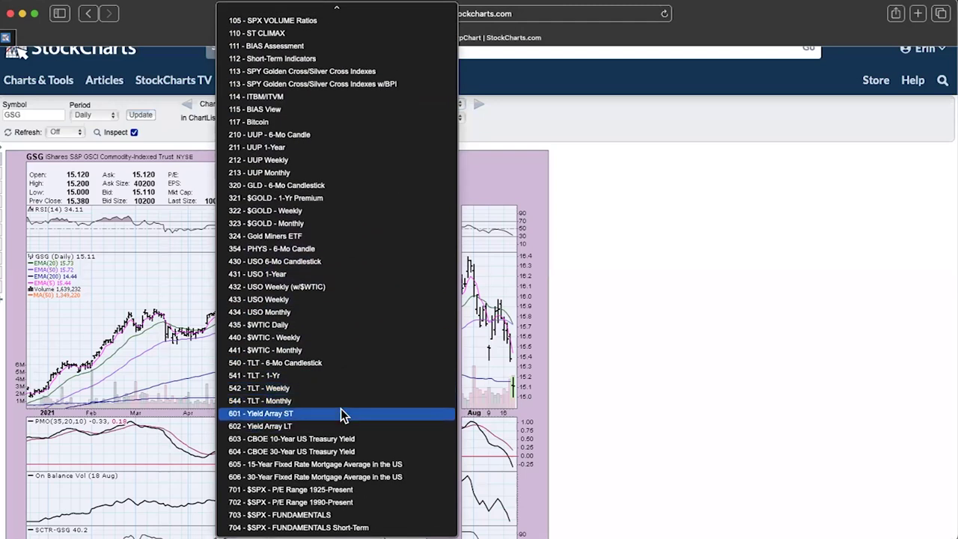
{"action": "left_click", "coordinate": [340, 413]}
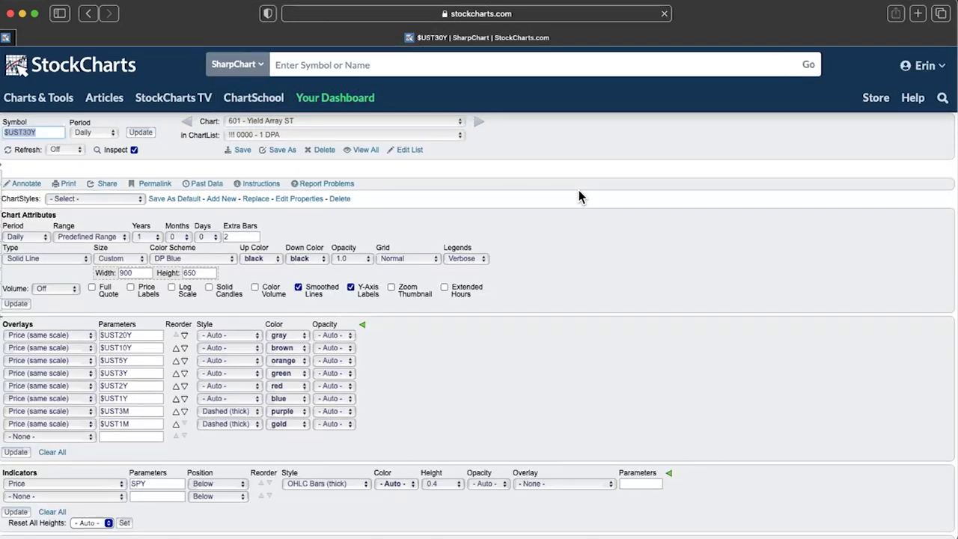
{"action": "scroll", "coordinate": [598, 189], "scroll_direction": "down", "scroll_amount": 3}
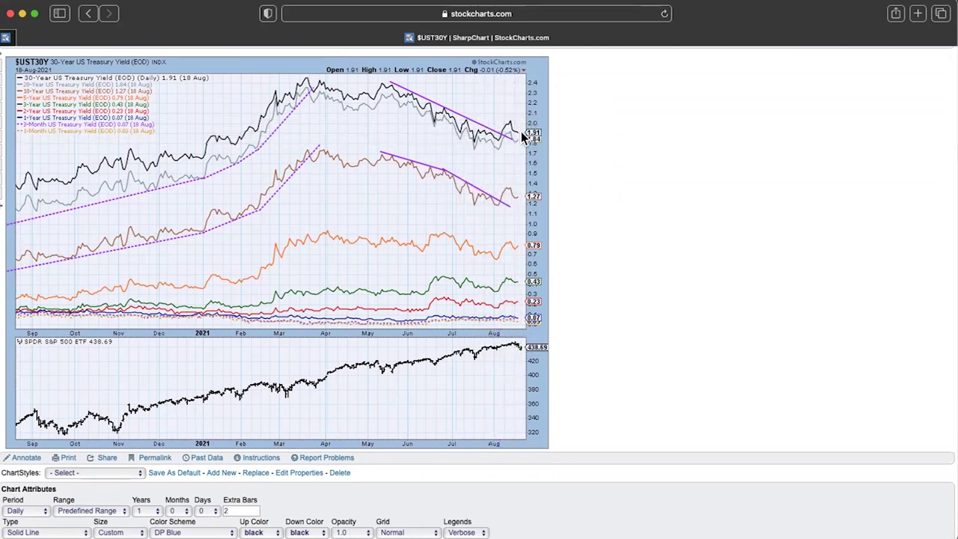
Load the saved chart "603 - CBOE 10-Year US Treasury Yield" and examine the $TNX price action
{"action": "scroll", "coordinate": [488, 122], "scroll_direction": "up", "scroll_amount": 3}
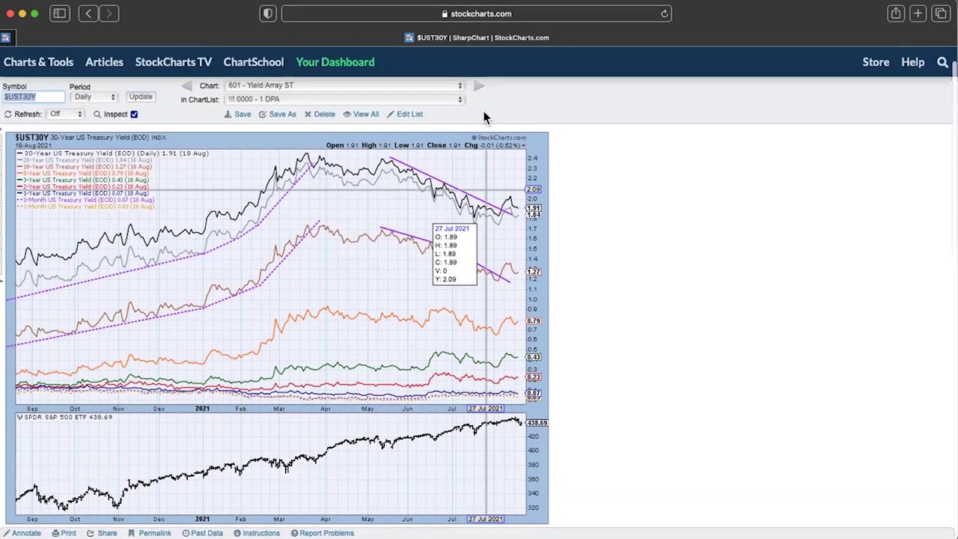
{"action": "left_click", "coordinate": [349, 103]}
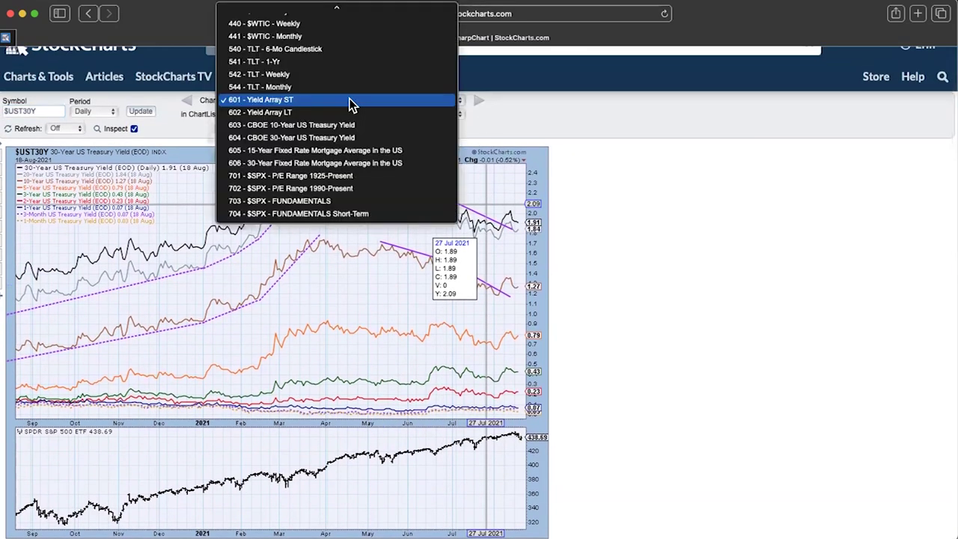
{"action": "left_click", "coordinate": [351, 126]}
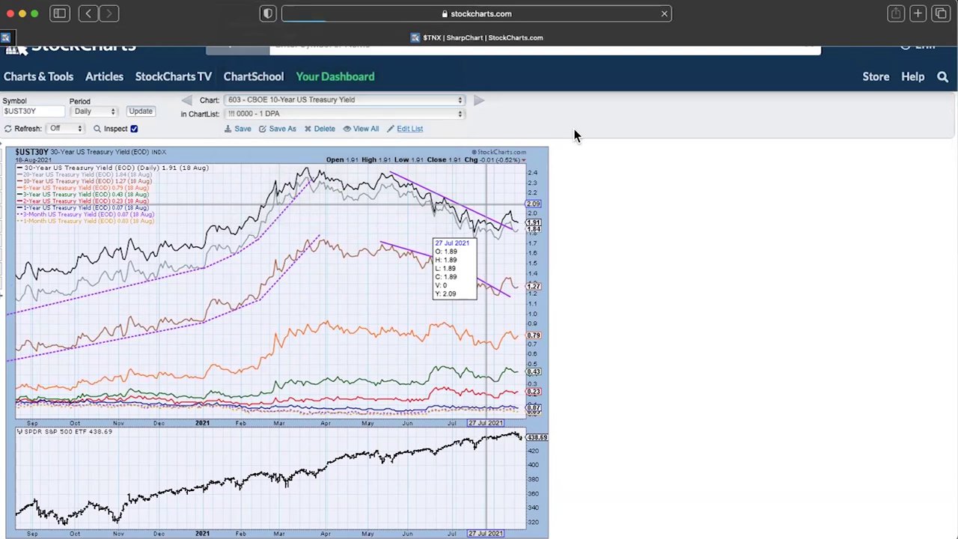
{"action": "scroll", "coordinate": [575, 135], "scroll_direction": "down", "scroll_amount": 3}
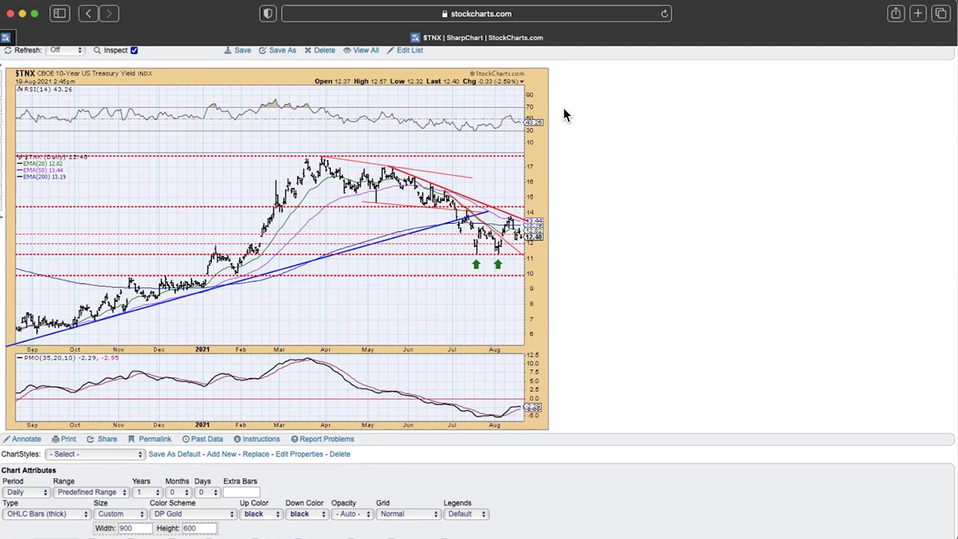
Load the saved chart "604 - CBOE 30-Year US Treasury Yield" and examine the $TYX price action
{"action": "scroll", "coordinate": [565, 105], "scroll_direction": "up", "scroll_amount": 2}
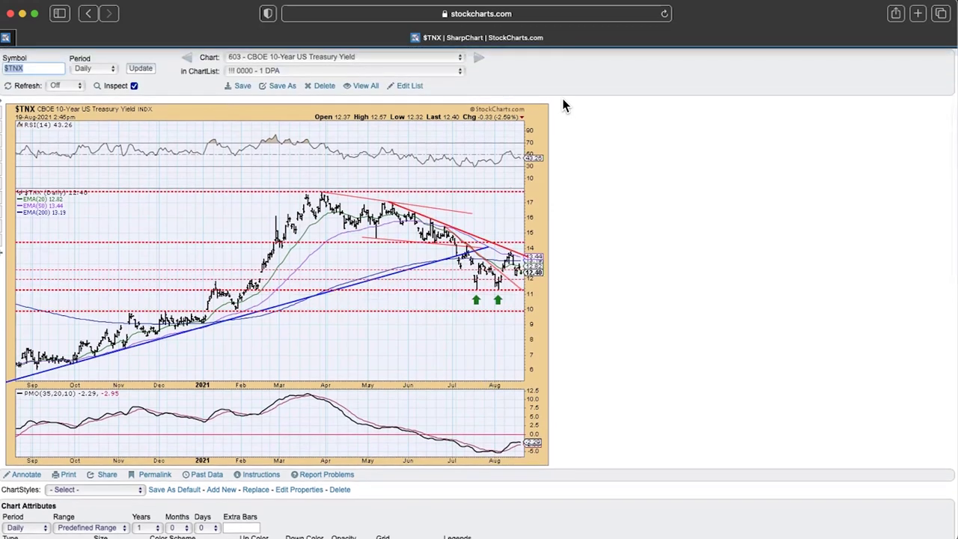
{"action": "scroll", "coordinate": [565, 106], "scroll_direction": "up", "scroll_amount": 2}
{"action": "scroll", "coordinate": [514, 101], "scroll_direction": "down", "scroll_amount": 1}
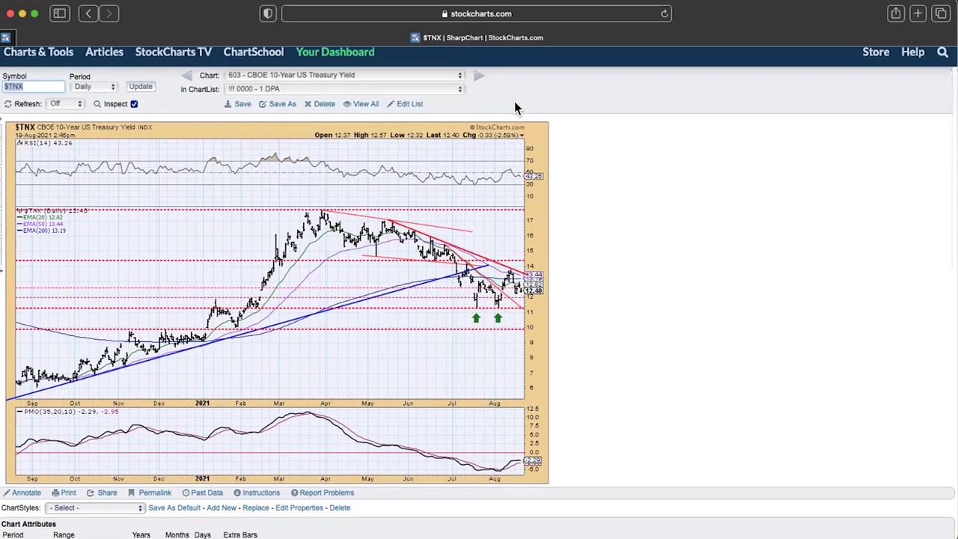
{"action": "left_click", "coordinate": [297, 76]}
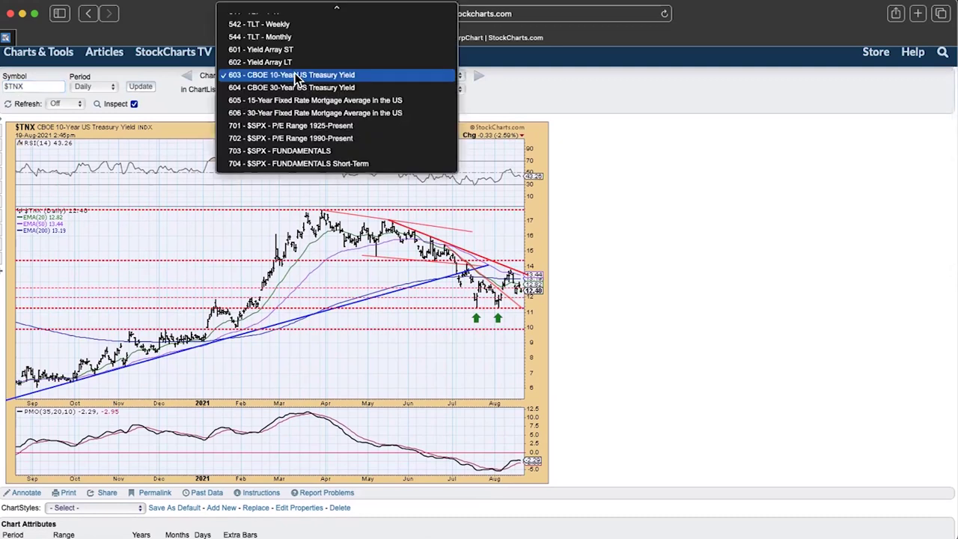
{"action": "left_click", "coordinate": [293, 88]}
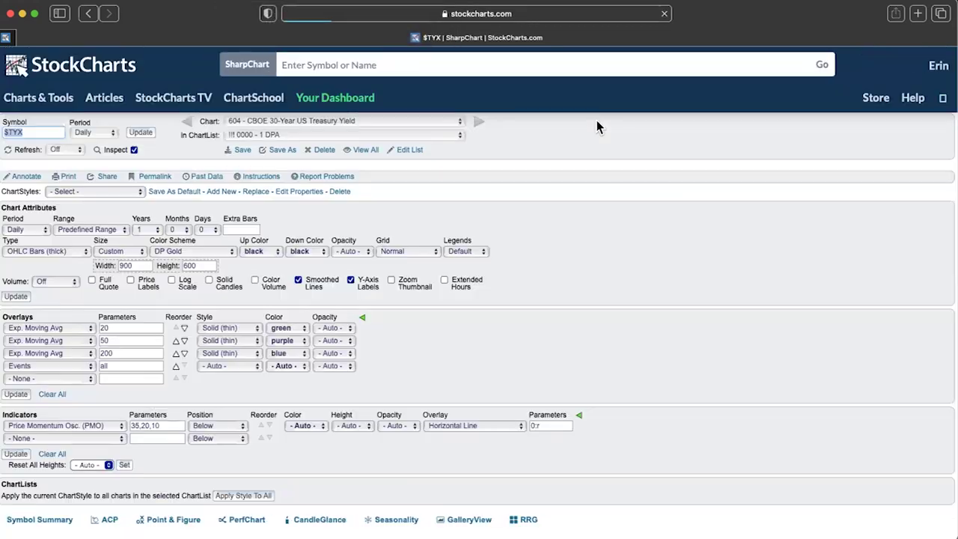
{"action": "scroll", "coordinate": [596, 127], "scroll_direction": "down", "scroll_amount": 2}
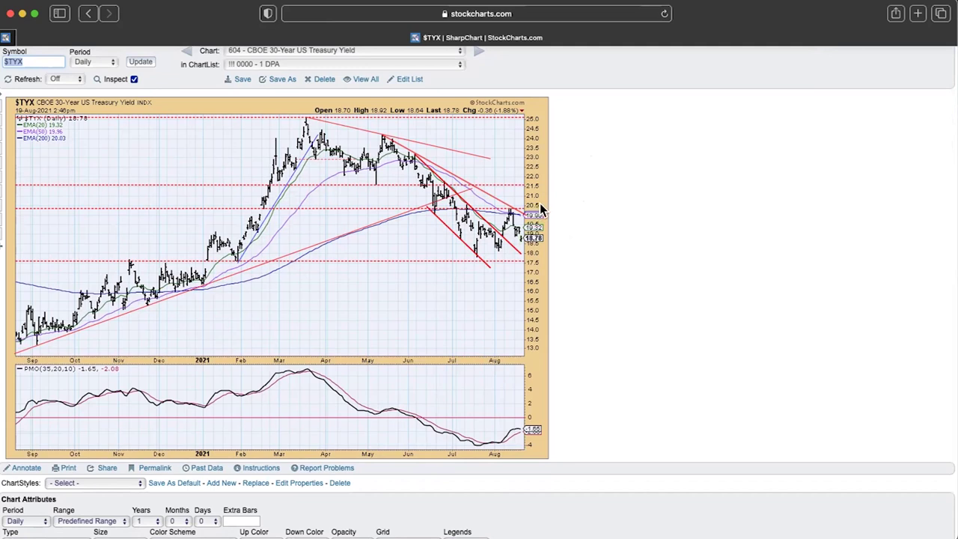
Load the saved chart "540 - TLT - 6-Mo Candlestick" and examine the Treasury bond ETF's price and indicators
{"action": "scroll", "coordinate": [541, 206], "scroll_direction": "up", "scroll_amount": 3}
{"action": "left_click", "coordinate": [346, 122]}
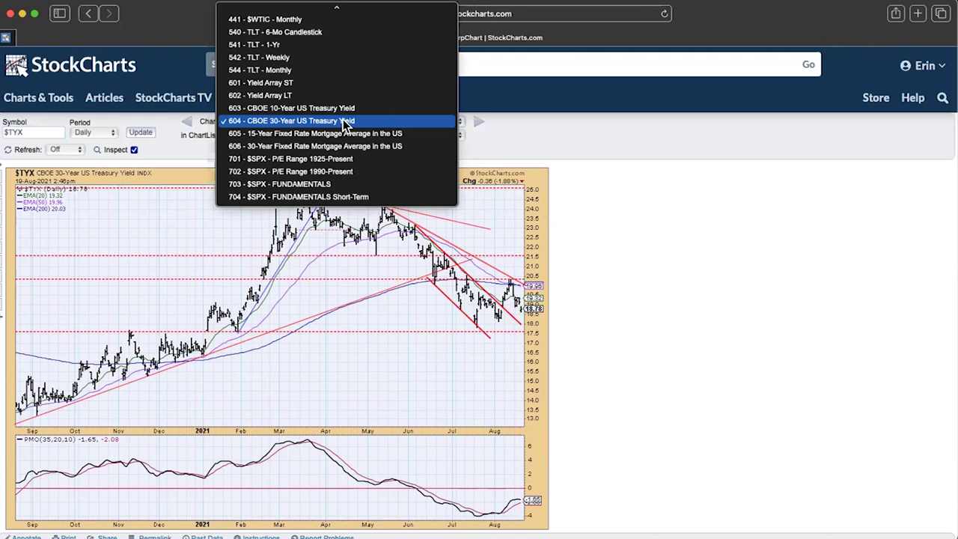
{"action": "left_click", "coordinate": [346, 32]}
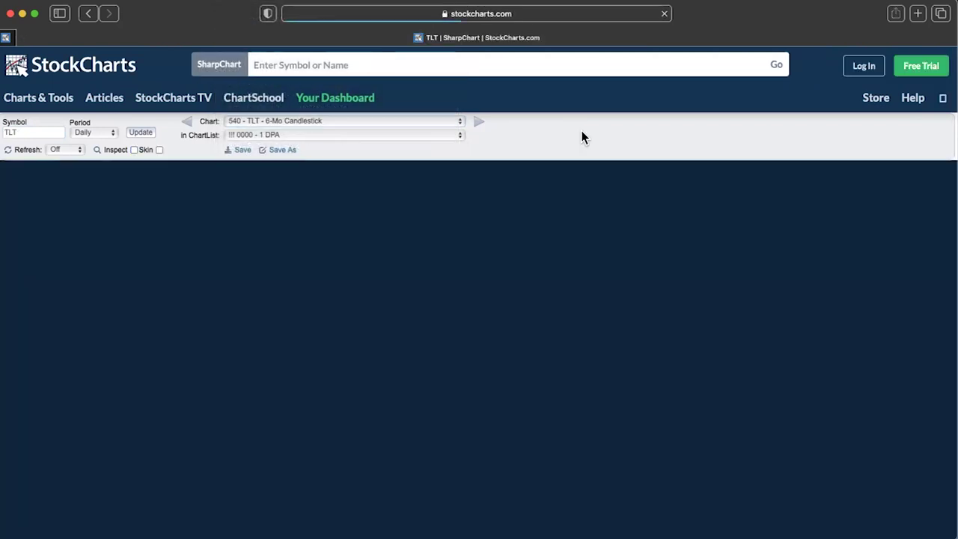
{"action": "scroll", "coordinate": [584, 138], "scroll_direction": "down", "scroll_amount": 3}
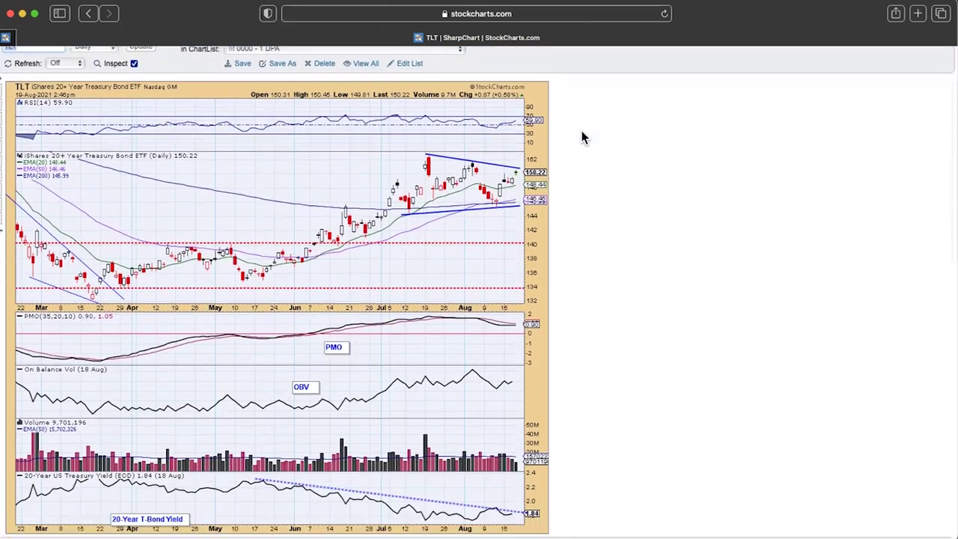
Load the saved chart "541 - TLT - 1-Yr" and examine the bond ETF's one-year price trend and indicators
{"action": "scroll", "coordinate": [584, 138], "scroll_direction": "up", "scroll_amount": 3}
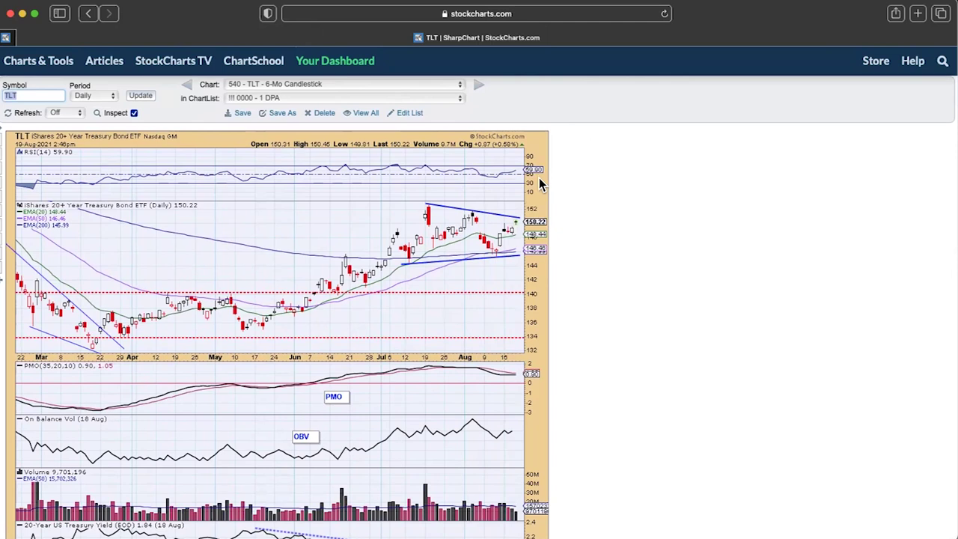
{"action": "left_click", "coordinate": [361, 88]}
{"action": "left_click", "coordinate": [364, 96]}
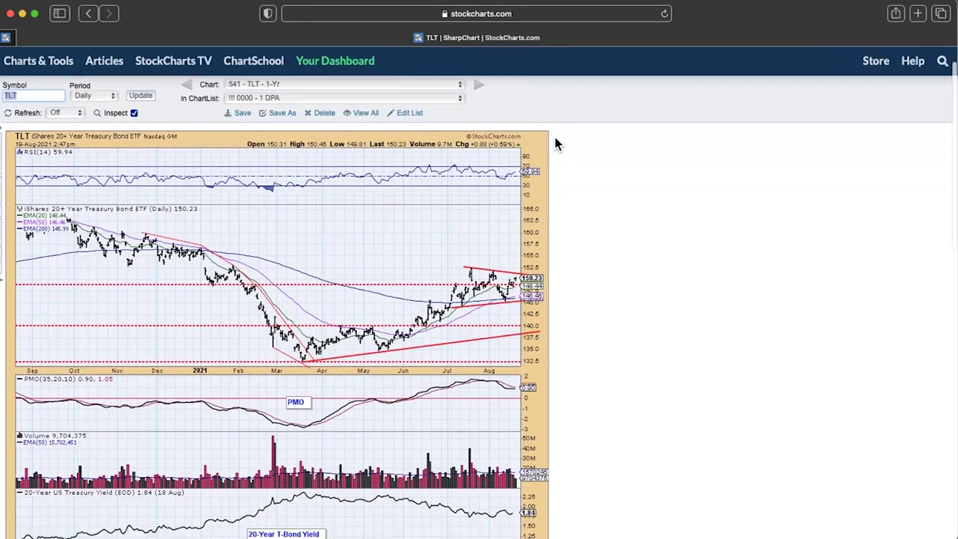
{"action": "scroll", "coordinate": [555, 137], "scroll_direction": "down", "scroll_amount": 2}
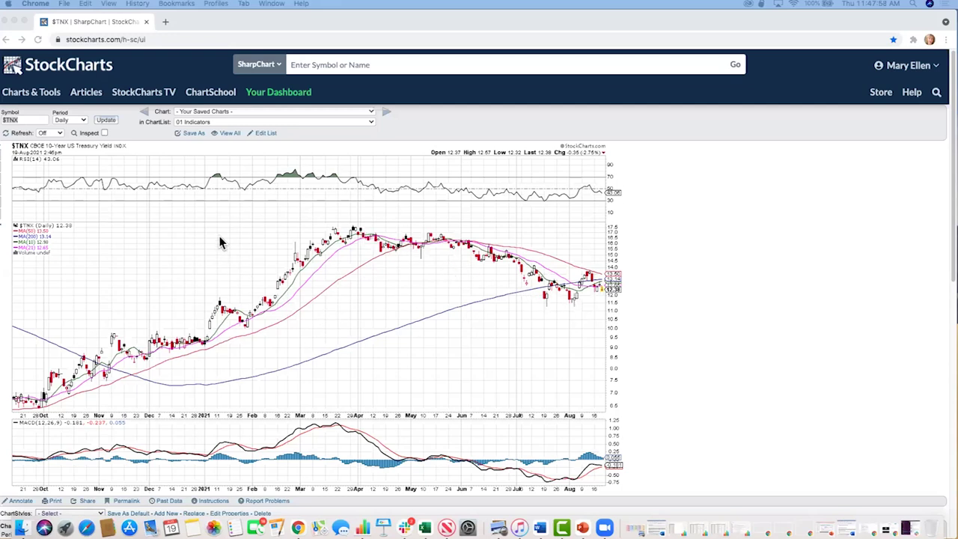
Load the daily chart for KRE, the regional banking ETF, in place of the 10-year Treasury yield
{"action": "left_click", "coordinate": [39, 118]}
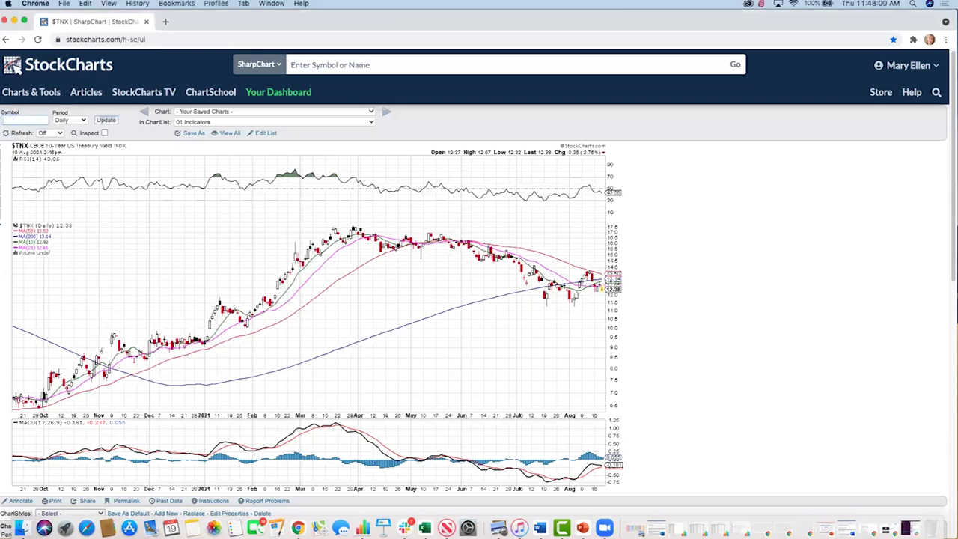
{"action": "type", "text": "k"}
{"action": "left_click", "coordinate": [12, 138]}
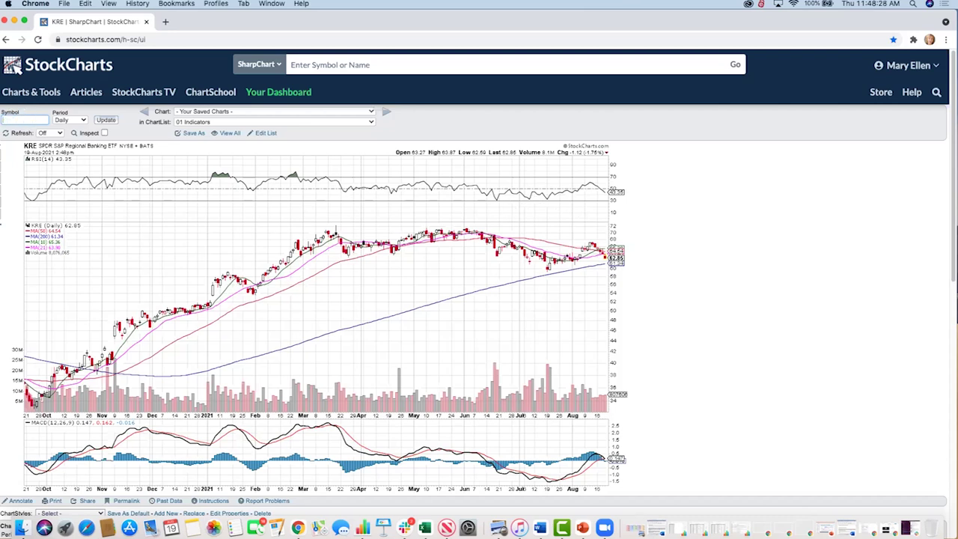
Load the daily chart for XLK, the technology sector fund
{"action": "type", "text": "xl"}
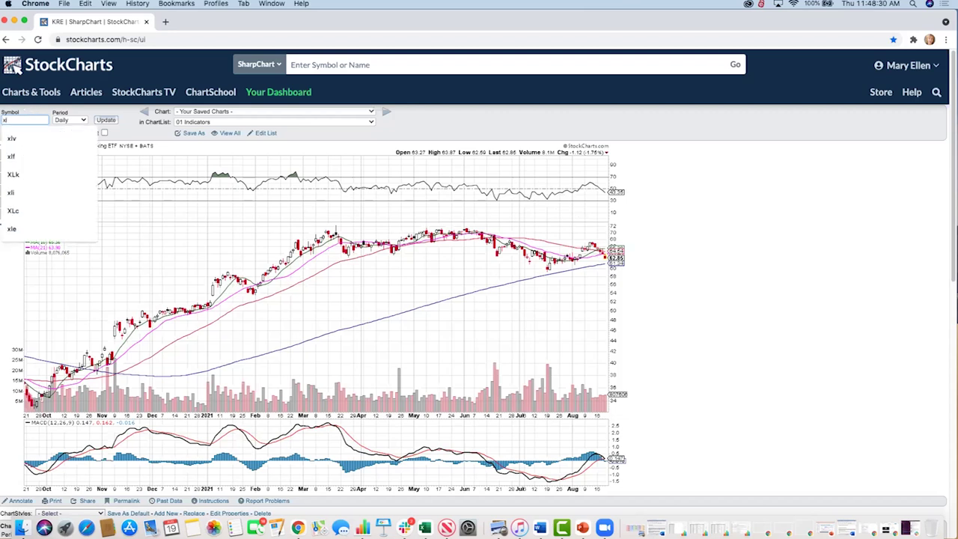
{"action": "type", "text": "k"}
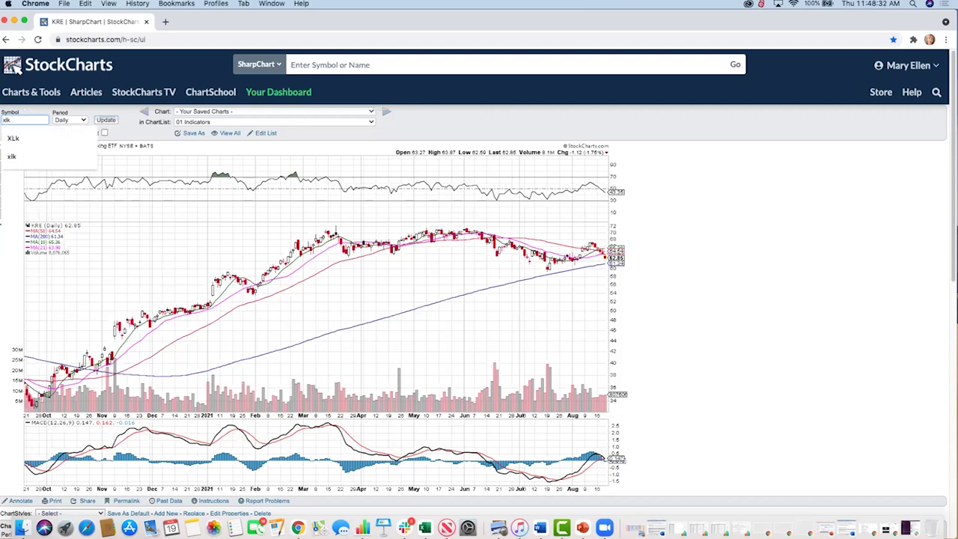
{"action": "key", "text": "Return"}
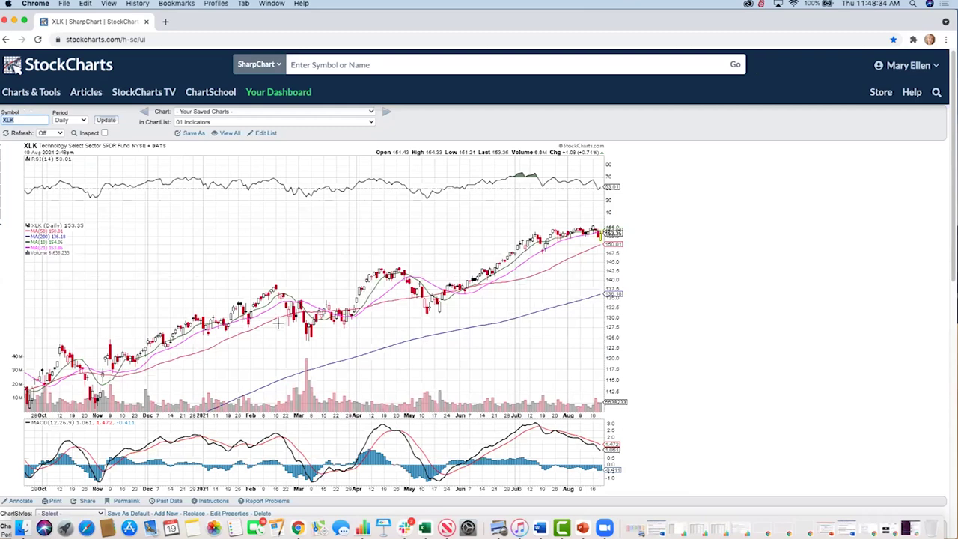
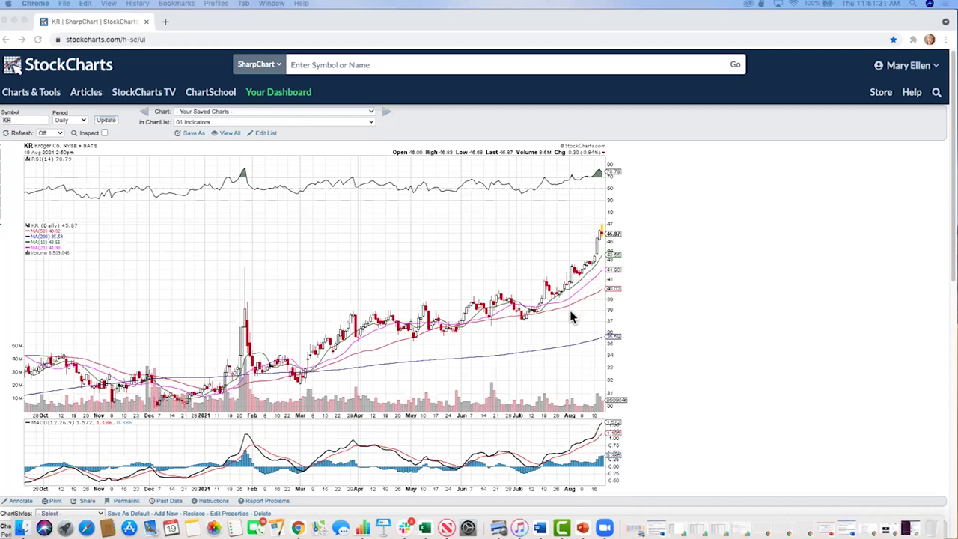
Examine the Kroger chart, then replace it with the daily chart for AON
{"action": "scroll", "coordinate": [570, 318], "scroll_direction": "down", "scroll_amount": 1}
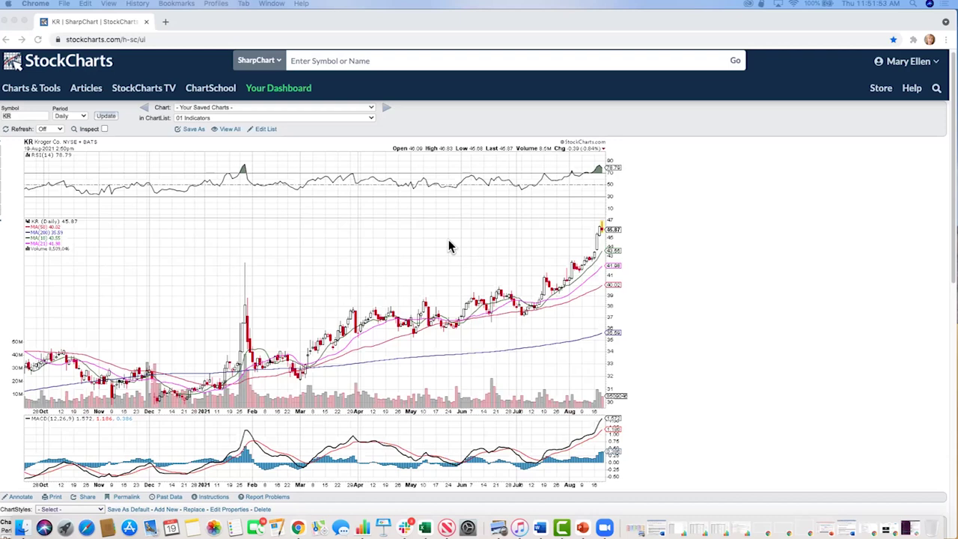
{"action": "double_click", "coordinate": [22, 119]}
{"action": "type", "text": "aci"}
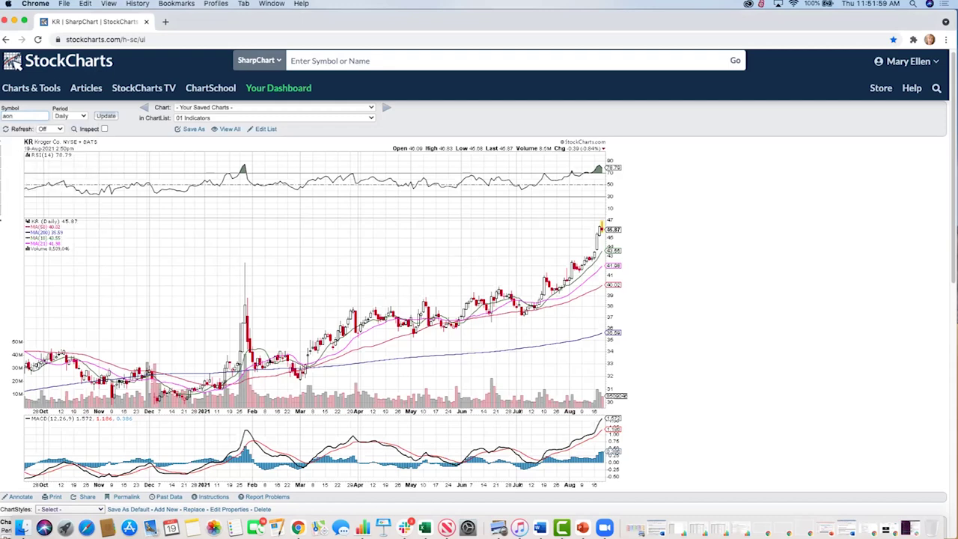
{"action": "key", "text": "Return"}
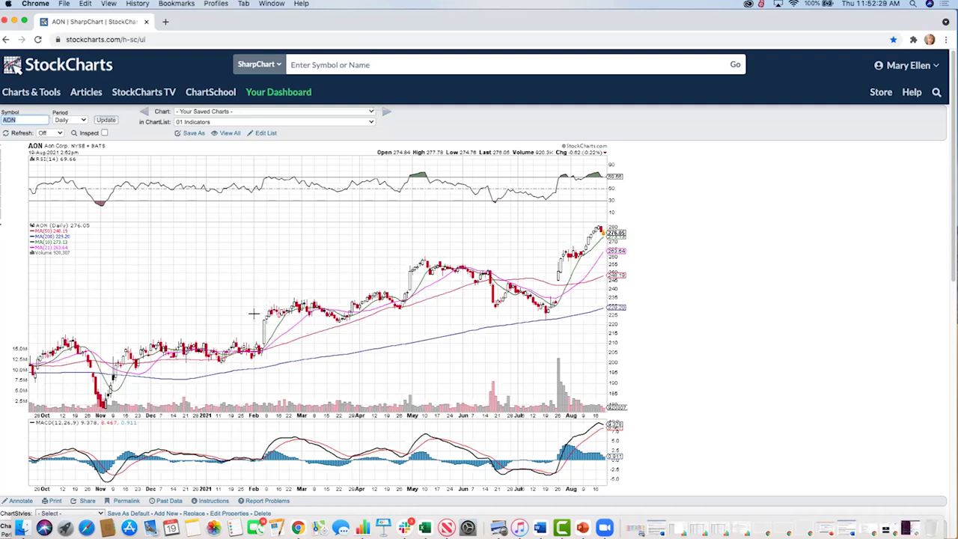
Bring up the daily chart for MRK, followed by the one for GM
{"action": "type", "text": "mrk"}
{"action": "key", "text": "Return"}
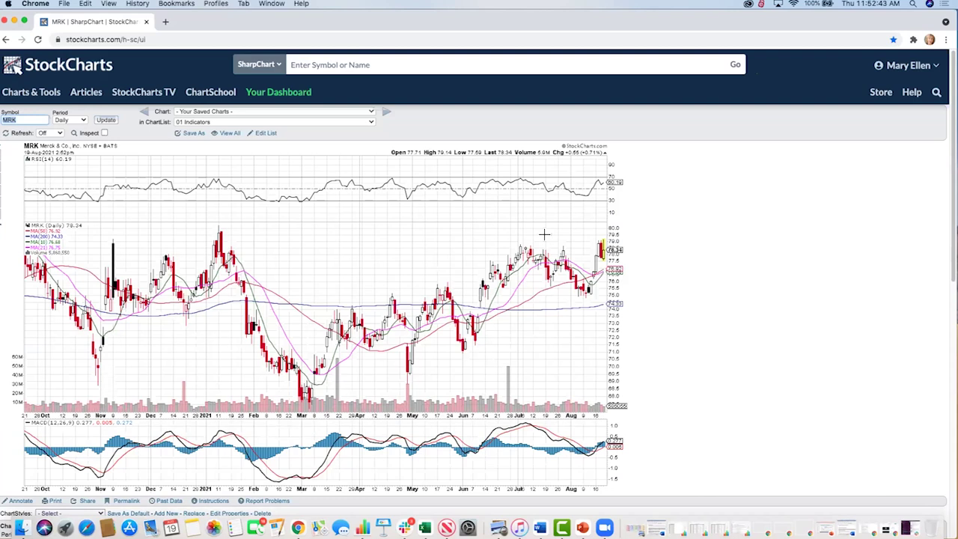
{"action": "type", "text": "GM"}
{"action": "key", "text": "Return"}
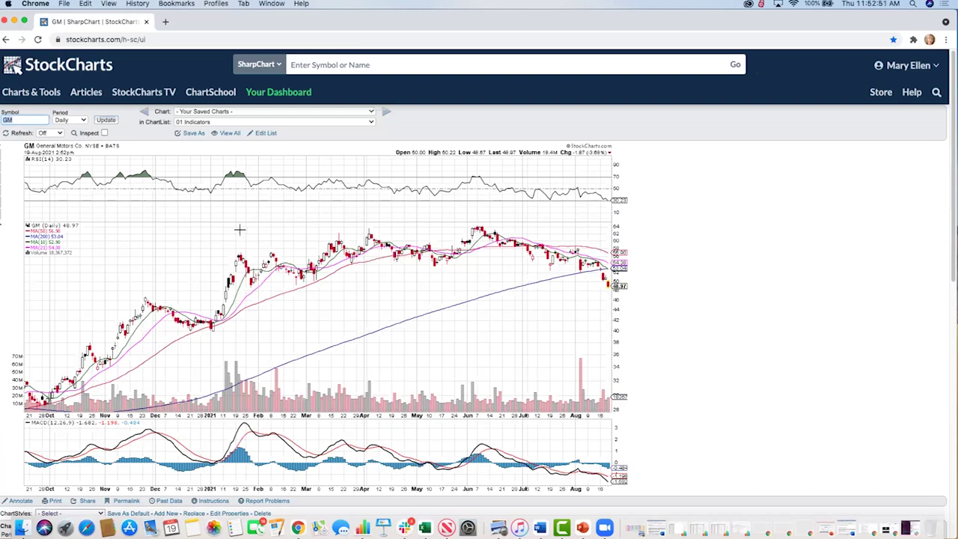
Load the daily chart for RH, then switch to Zoom
{"action": "type", "text": "rh"}
{"action": "key", "text": "Return"}
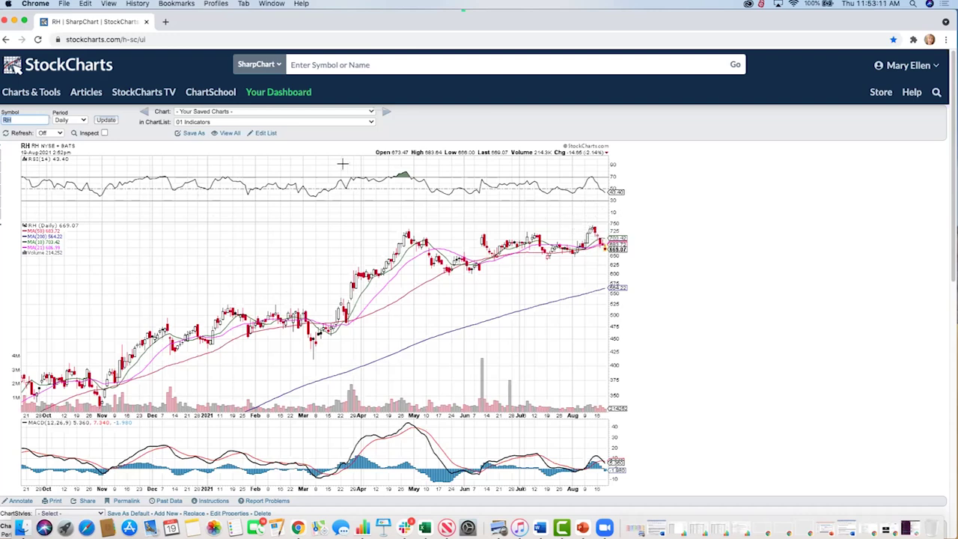
{"action": "left_click", "coordinate": [74, 150]}
{"action": "left_click", "coordinate": [605, 527]}
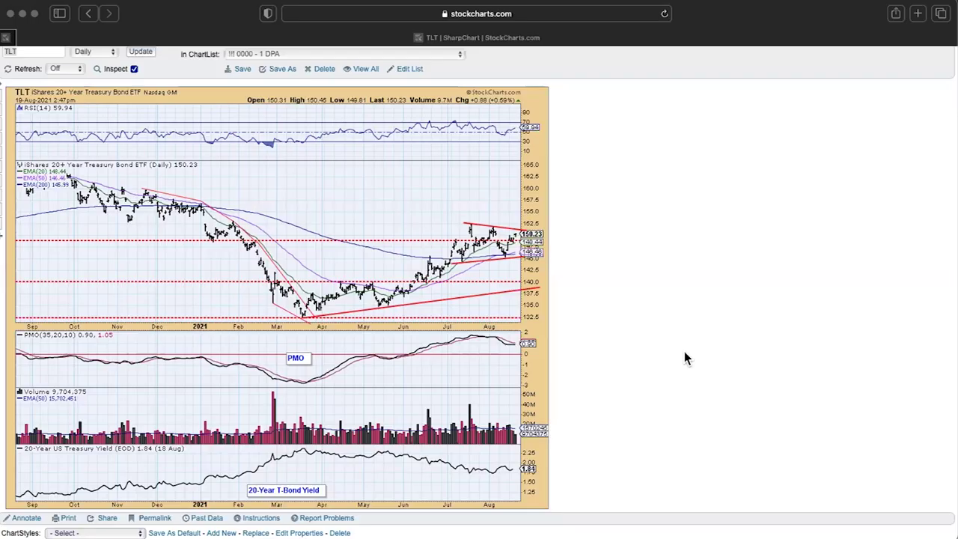
Load the saved chart "211 - UUP 1-Year" and examine the dollar fund's price trend and indicators
{"action": "scroll", "coordinate": [591, 199], "scroll_direction": "up", "scroll_amount": 3}
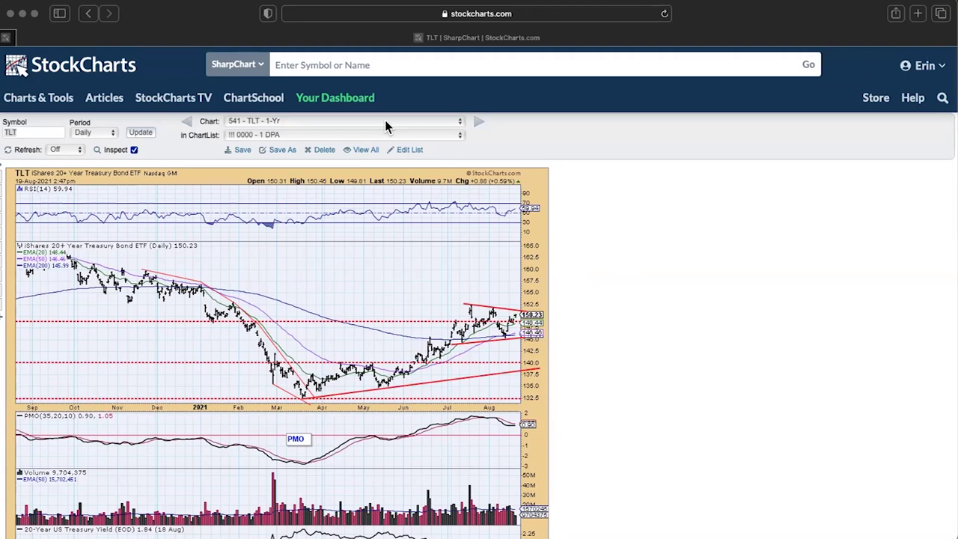
{"action": "key", "text": "super+Tab"}
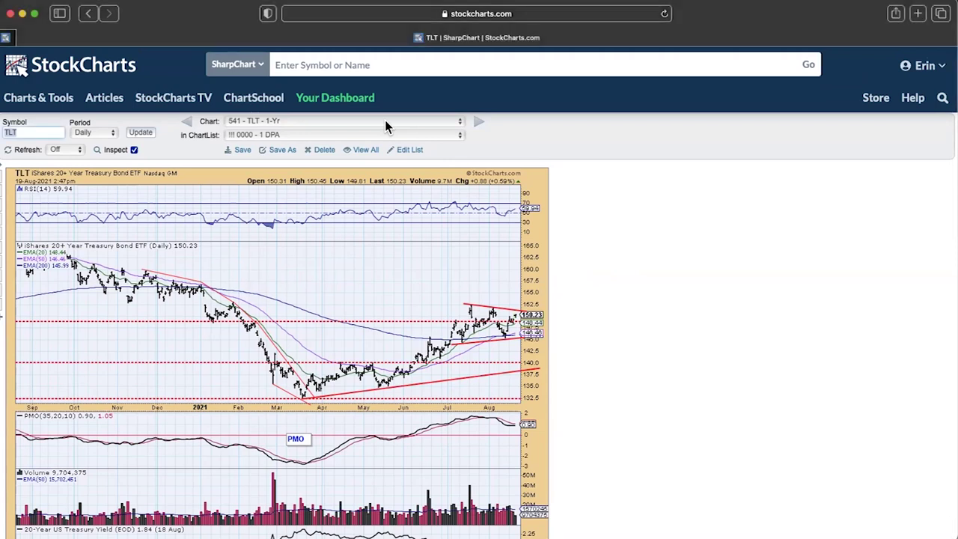
{"action": "left_click", "coordinate": [387, 123]}
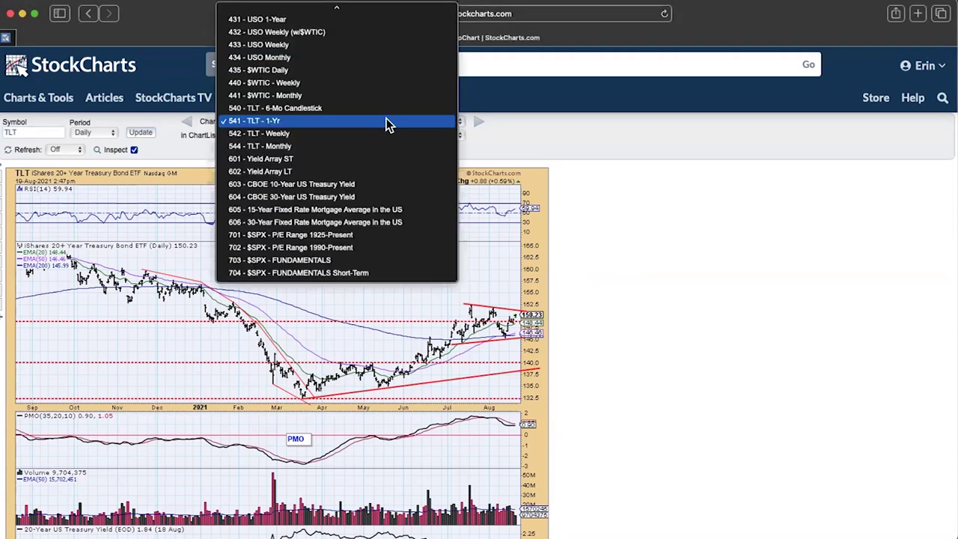
{"action": "scroll", "coordinate": [384, 39], "scroll_direction": "up", "scroll_amount": 5}
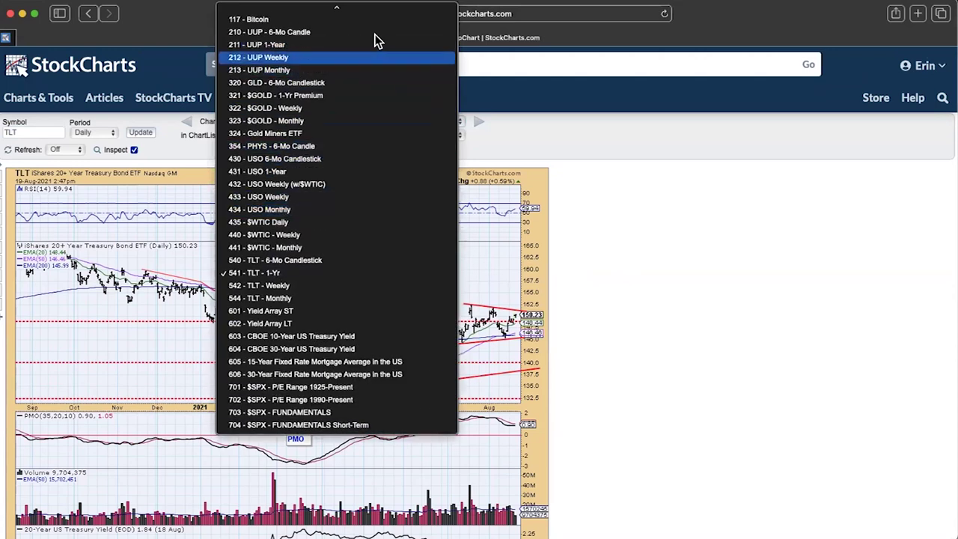
{"action": "scroll", "coordinate": [374, 36], "scroll_direction": "up", "scroll_amount": 3}
{"action": "left_click", "coordinate": [371, 83]}
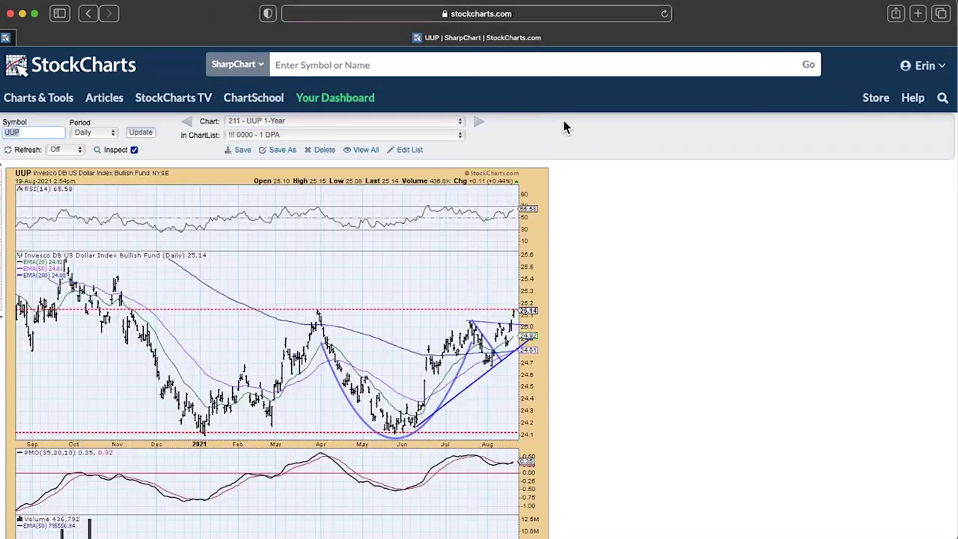
{"action": "scroll", "coordinate": [565, 127], "scroll_direction": "down", "scroll_amount": 3}
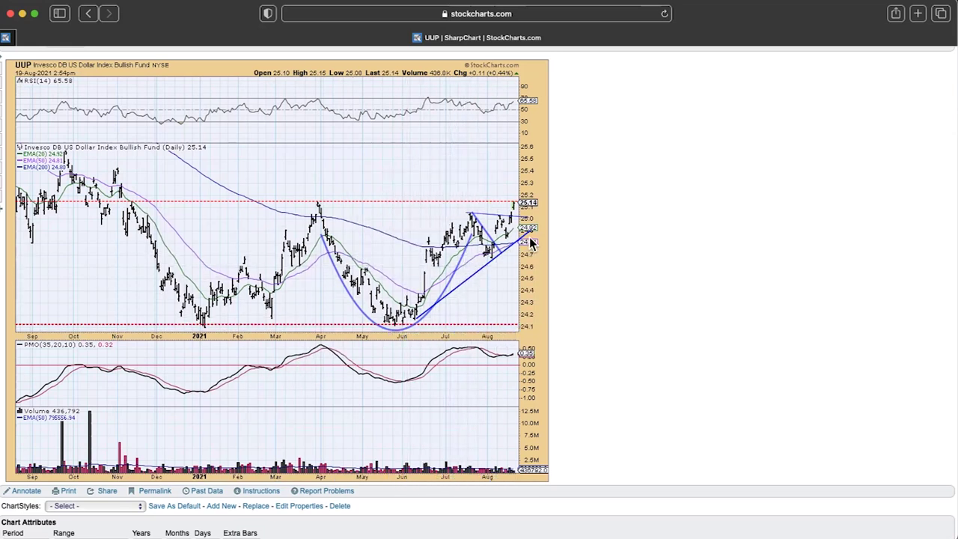
Load the saved chart "320 - GLD - 6-Mo Candlestick" to review the gold ETF's price and indicators
{"action": "scroll", "coordinate": [530, 244], "scroll_direction": "up", "scroll_amount": 2}
{"action": "scroll", "coordinate": [485, 198], "scroll_direction": "up", "scroll_amount": 1}
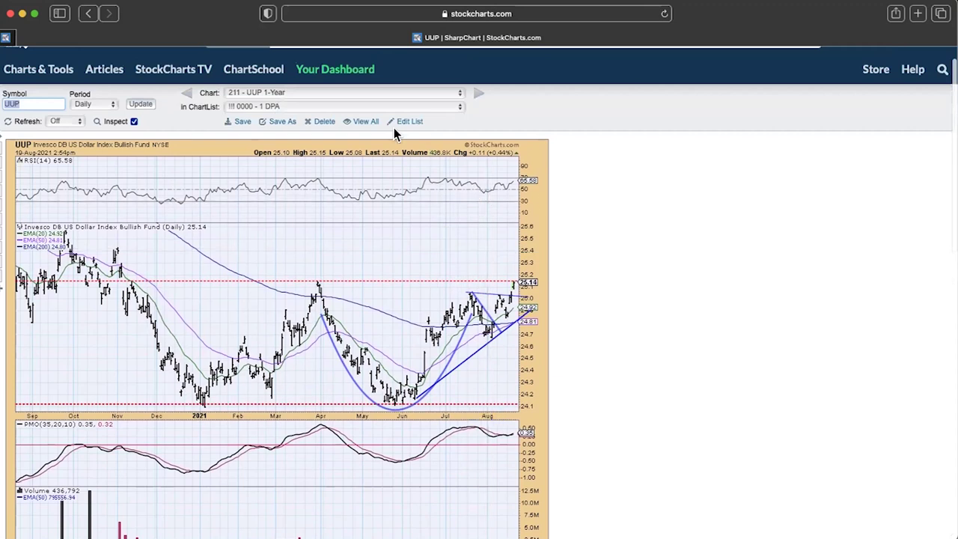
{"action": "left_click", "coordinate": [343, 92]}
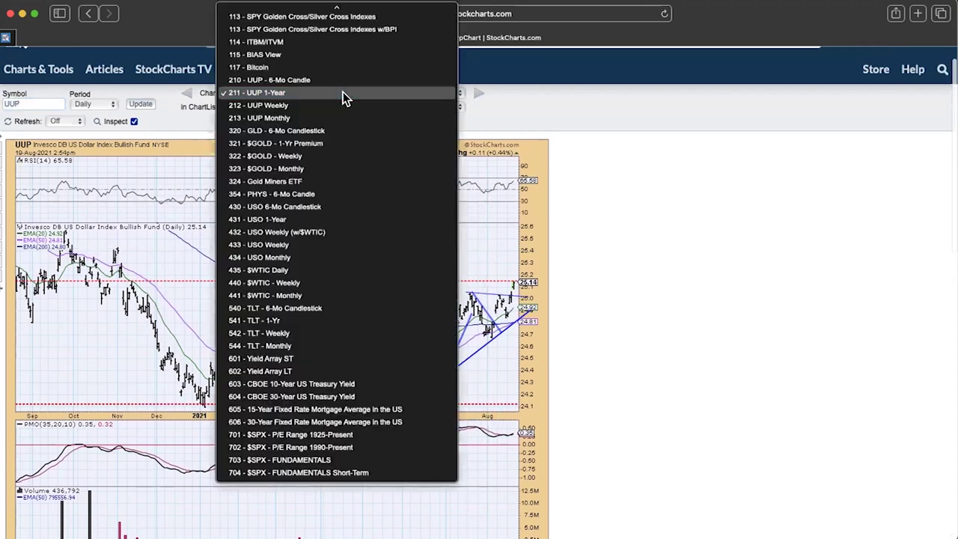
{"action": "left_click", "coordinate": [348, 133]}
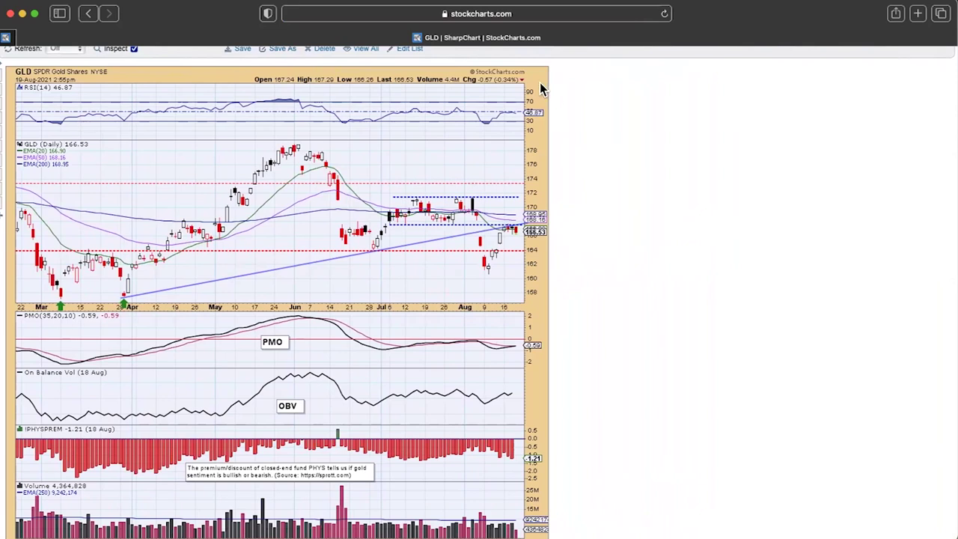
Add a Correlation indicator with parameters UUP,20 to the GLD chart and update it
{"action": "scroll", "coordinate": [542, 88], "scroll_direction": "down", "scroll_amount": 10}
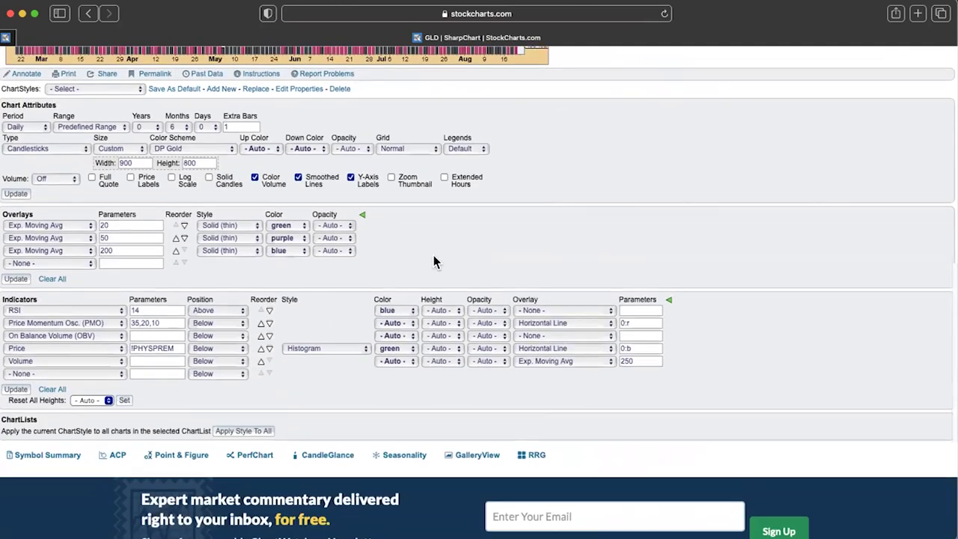
{"action": "left_click", "coordinate": [77, 365]}
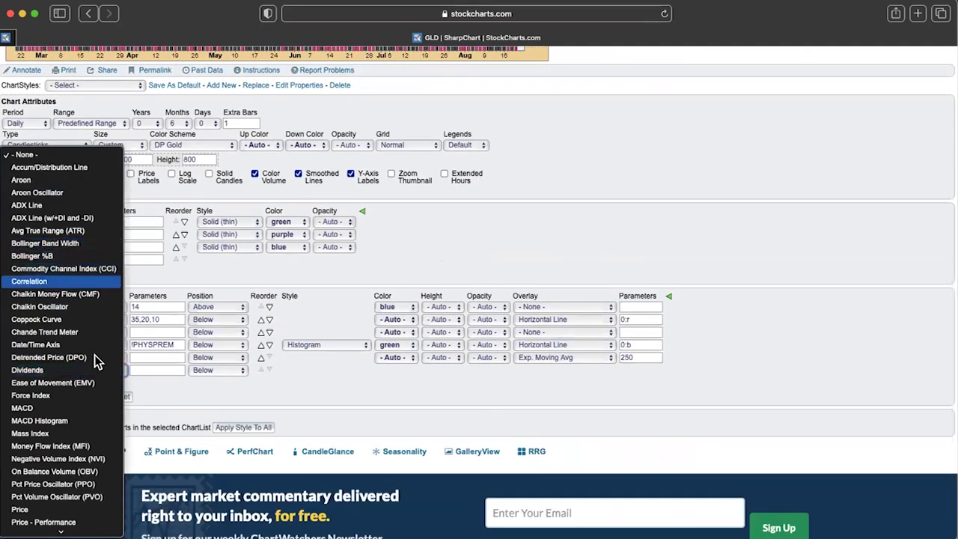
{"action": "left_click", "coordinate": [148, 374]}
{"action": "left_click", "coordinate": [163, 369]}
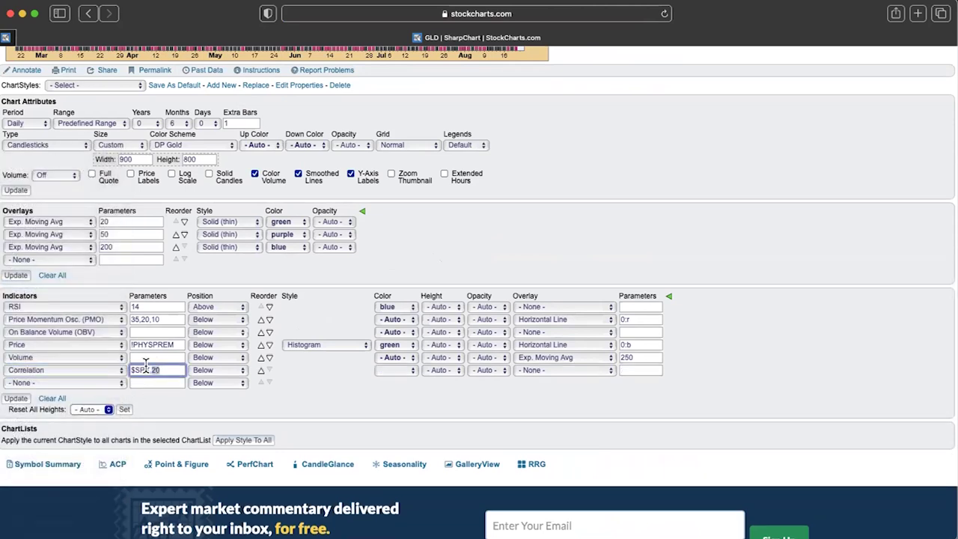
{"action": "double_click", "coordinate": [134, 367]}
{"action": "type", "text": "UUP"}
{"action": "left_click", "coordinate": [16, 398]}
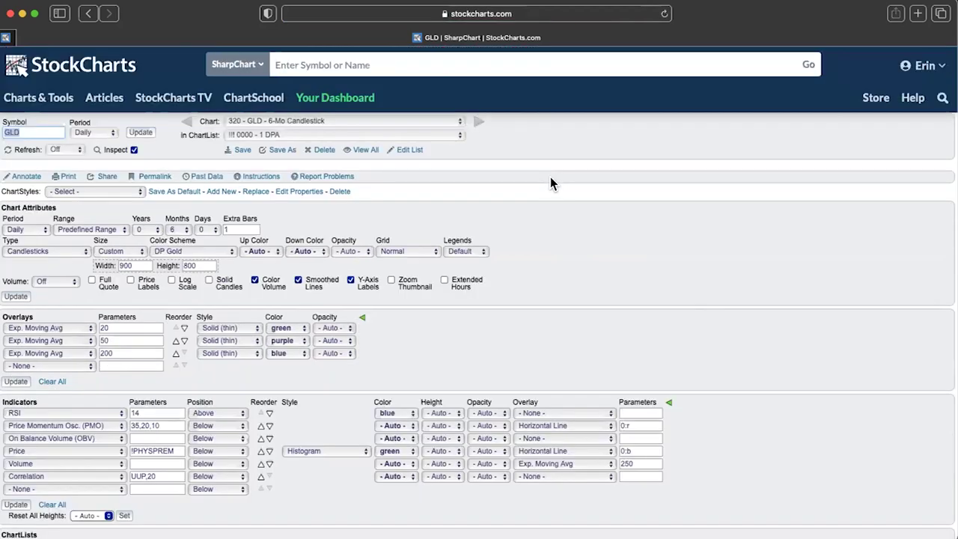
Examine the GLD chart's correlation with UUP alongside its price action and other indicators
{"action": "scroll", "coordinate": [550, 176], "scroll_direction": "down", "scroll_amount": 2}
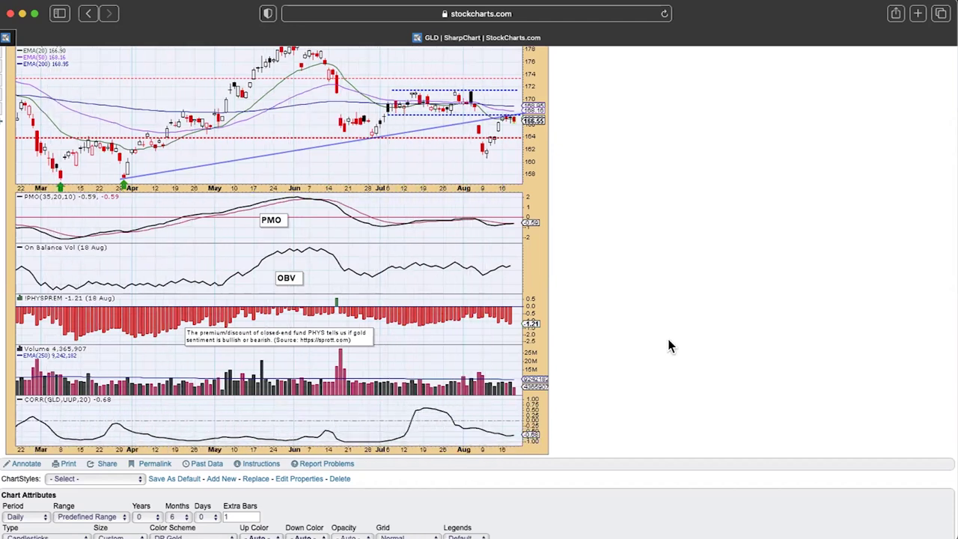
{"action": "scroll", "coordinate": [670, 346], "scroll_direction": "up", "scroll_amount": 5}
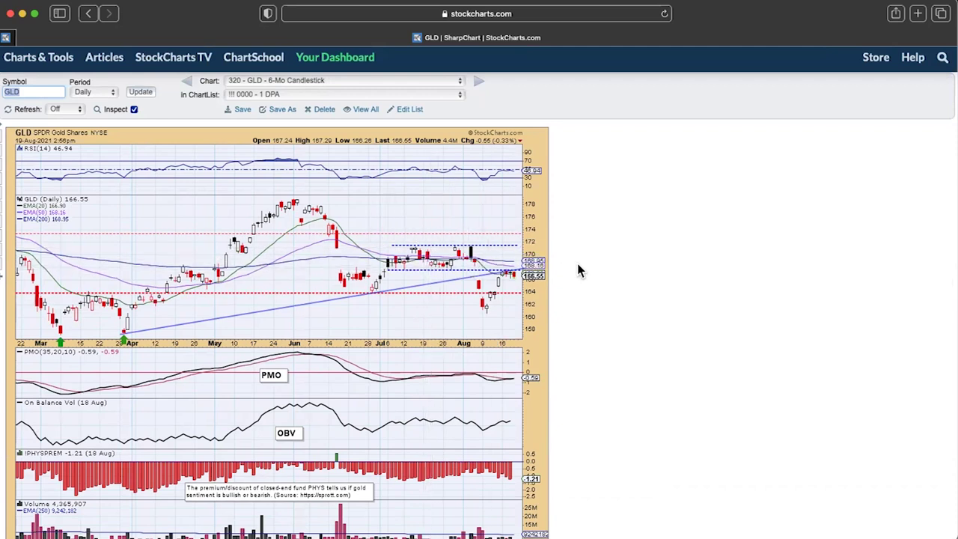
{"action": "scroll", "coordinate": [579, 271], "scroll_direction": "down", "scroll_amount": 2}
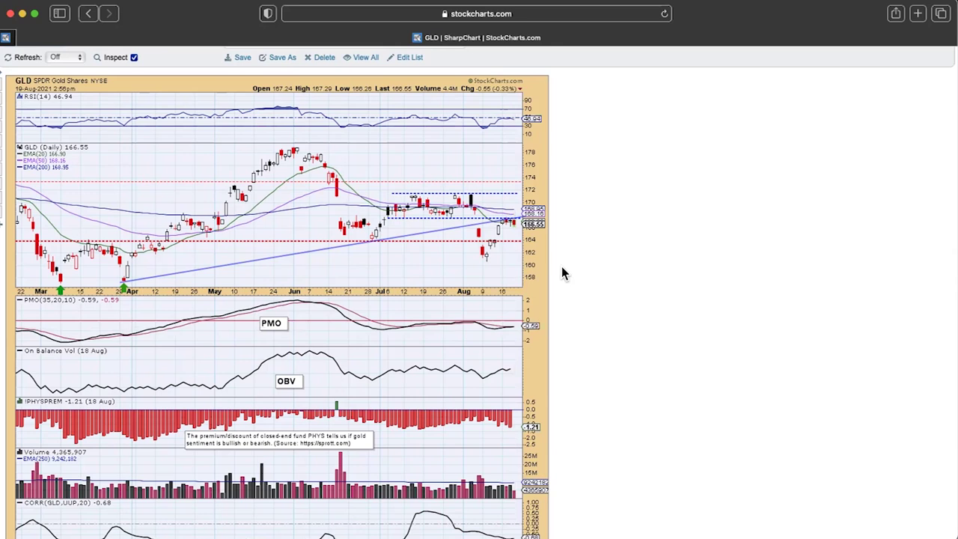
Load the saved chart "431 - USO 1-Year" and examine the oil fund's price trend and indicators
{"action": "scroll", "coordinate": [562, 274], "scroll_direction": "up", "scroll_amount": 3}
{"action": "left_click", "coordinate": [398, 116]}
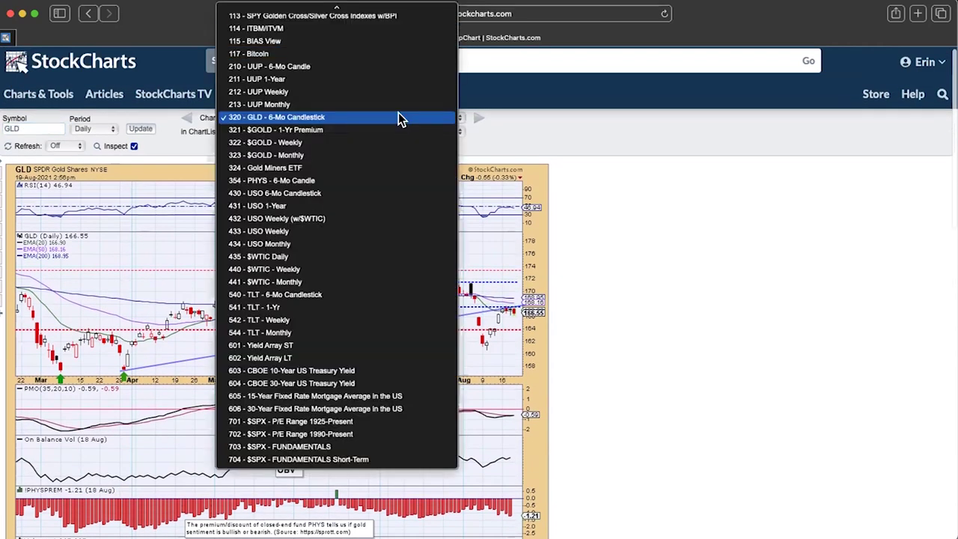
{"action": "left_click", "coordinate": [399, 117]}
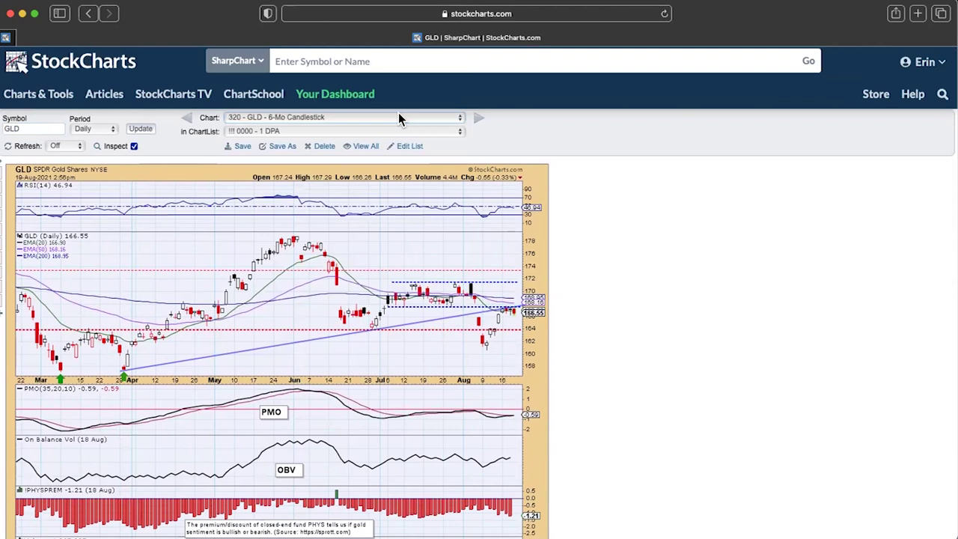
{"action": "left_click", "coordinate": [399, 118]}
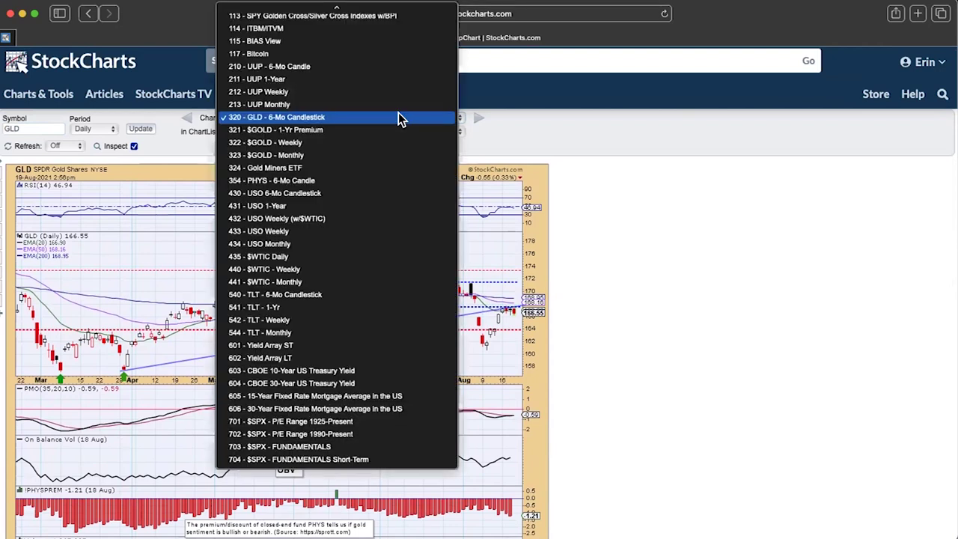
{"action": "left_click", "coordinate": [399, 205]}
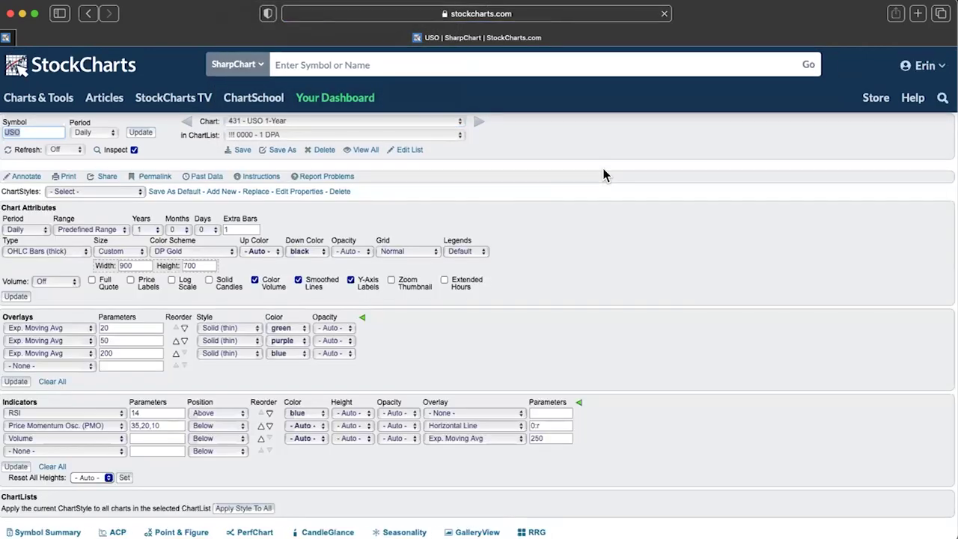
{"action": "scroll", "coordinate": [604, 176], "scroll_direction": "down", "scroll_amount": 3}
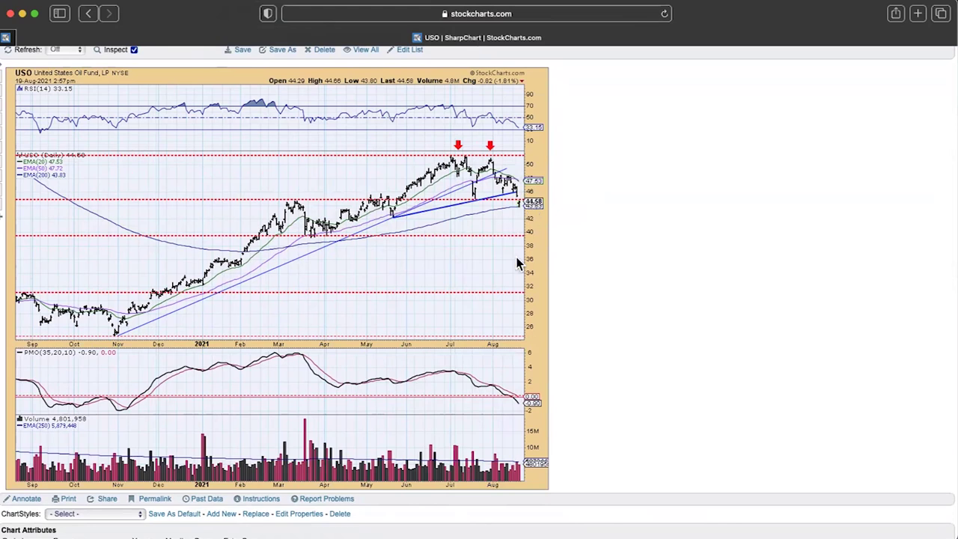
{"action": "scroll", "coordinate": [496, 148], "scroll_direction": "up", "scroll_amount": 2}
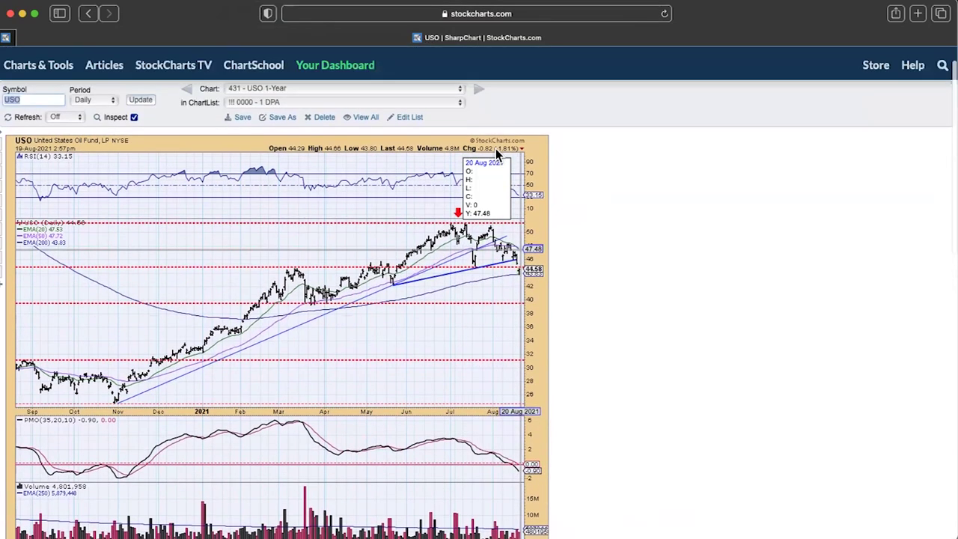
Load the saved chart "324 - Gold Miners ETF" and examine its price action, momentum, Silver Cross, bullish percent and moving-average participation indicators
{"action": "left_click", "coordinate": [327, 94]}
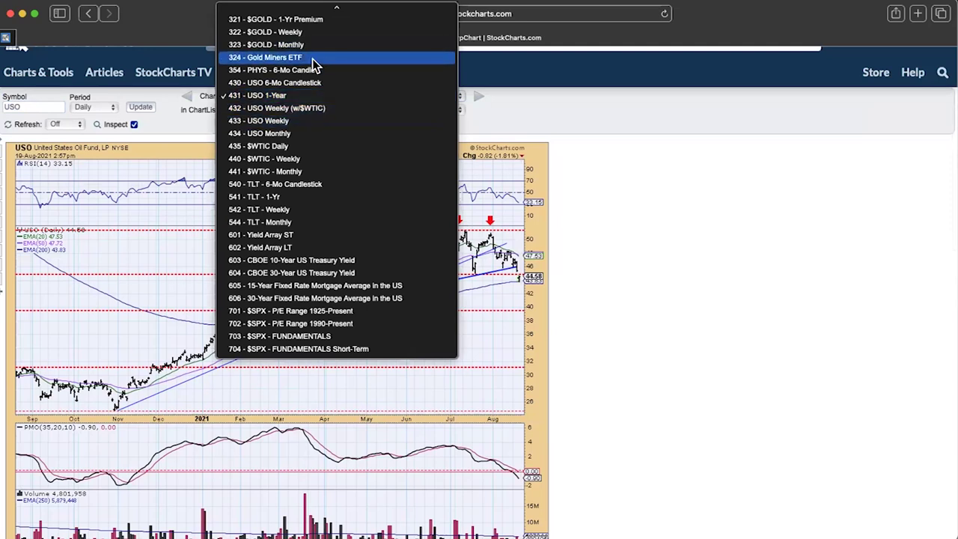
{"action": "left_click", "coordinate": [312, 58]}
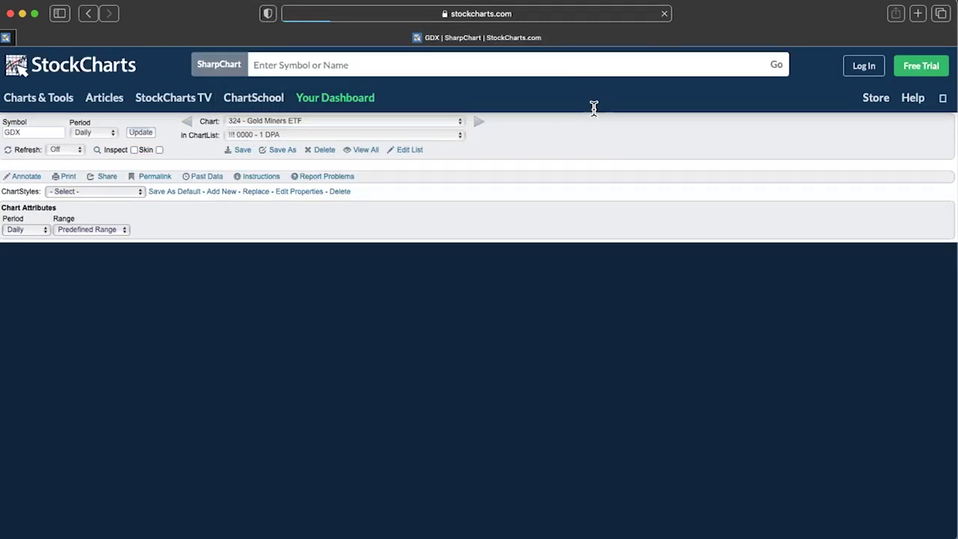
{"action": "scroll", "coordinate": [593, 116], "scroll_direction": "down", "scroll_amount": 2}
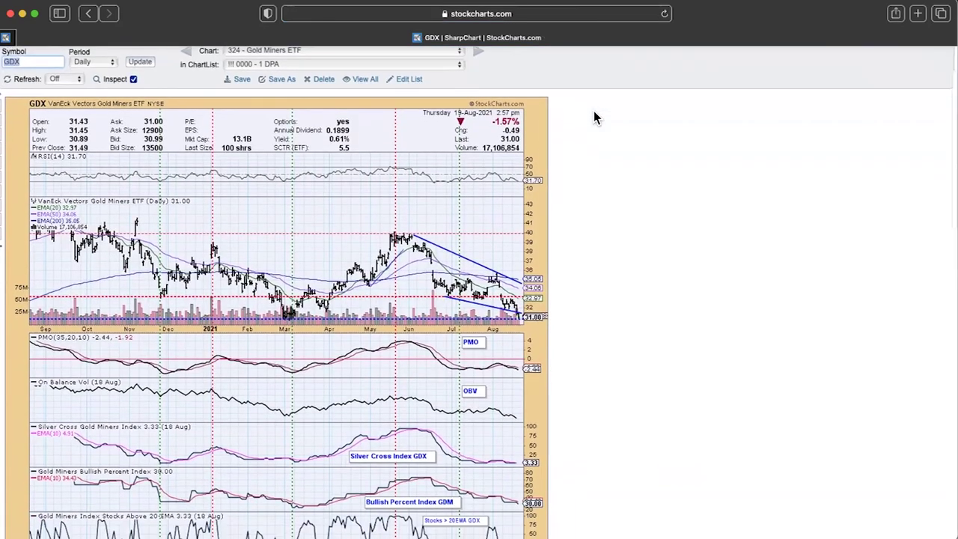
{"action": "scroll", "coordinate": [594, 117], "scroll_direction": "down", "scroll_amount": 1}
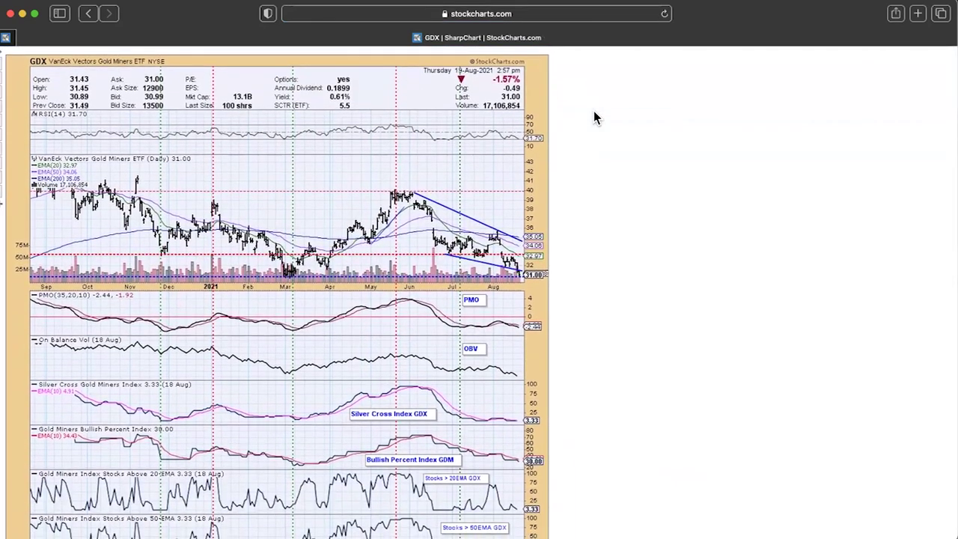
{"action": "scroll", "coordinate": [594, 112], "scroll_direction": "down", "scroll_amount": 1}
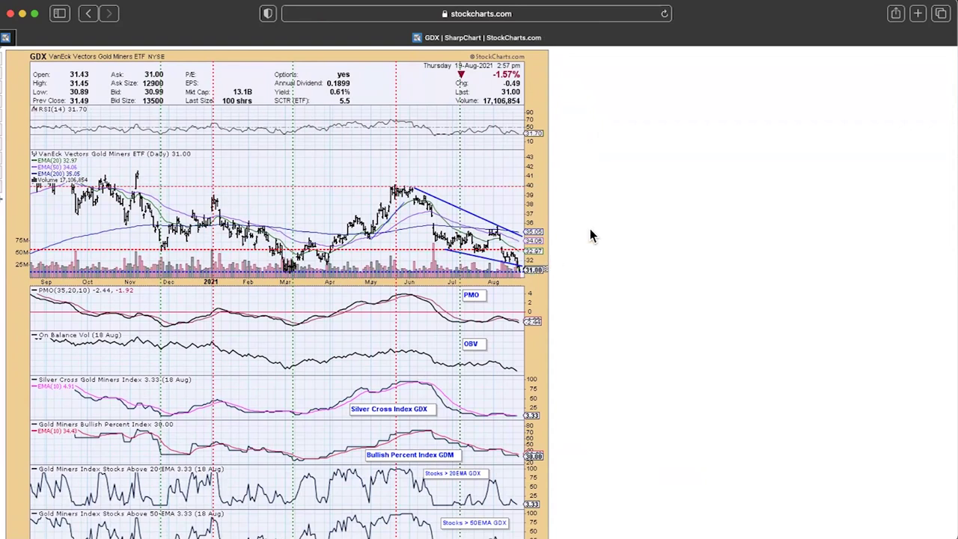
{"action": "scroll", "coordinate": [589, 232], "scroll_direction": "down", "scroll_amount": 5}
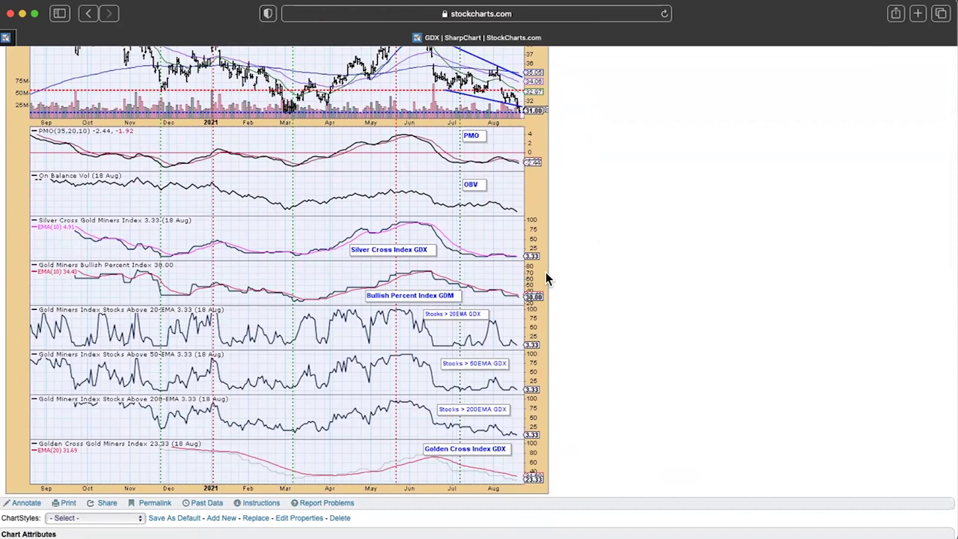
{"action": "scroll", "coordinate": [546, 271], "scroll_direction": "up", "scroll_amount": 1}
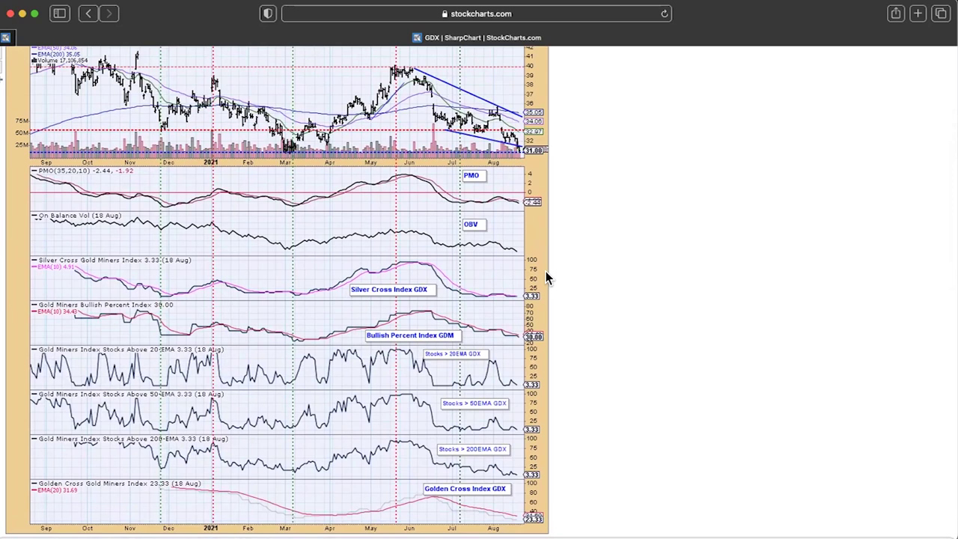
{"action": "scroll", "coordinate": [546, 275], "scroll_direction": "up", "scroll_amount": 5}
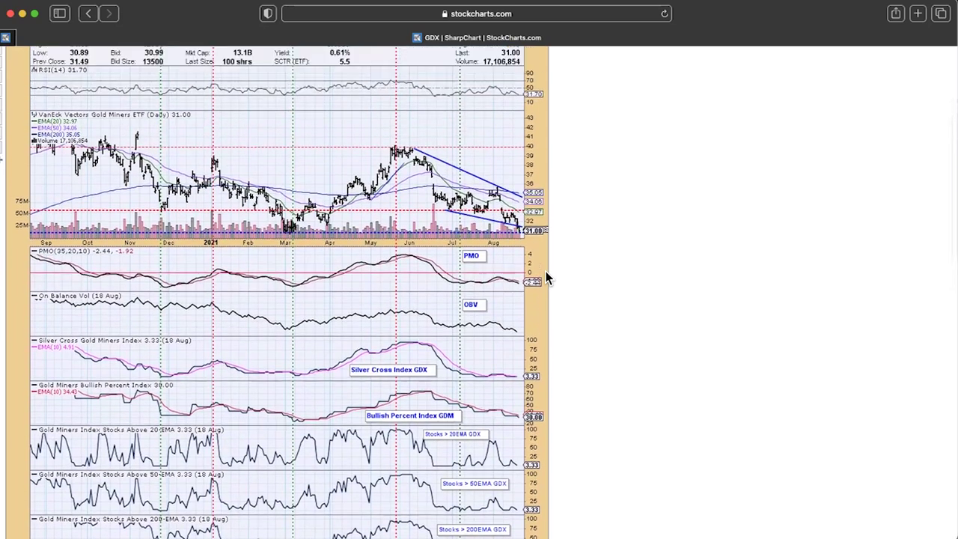
{"action": "scroll", "coordinate": [546, 272], "scroll_direction": "up", "scroll_amount": 2}
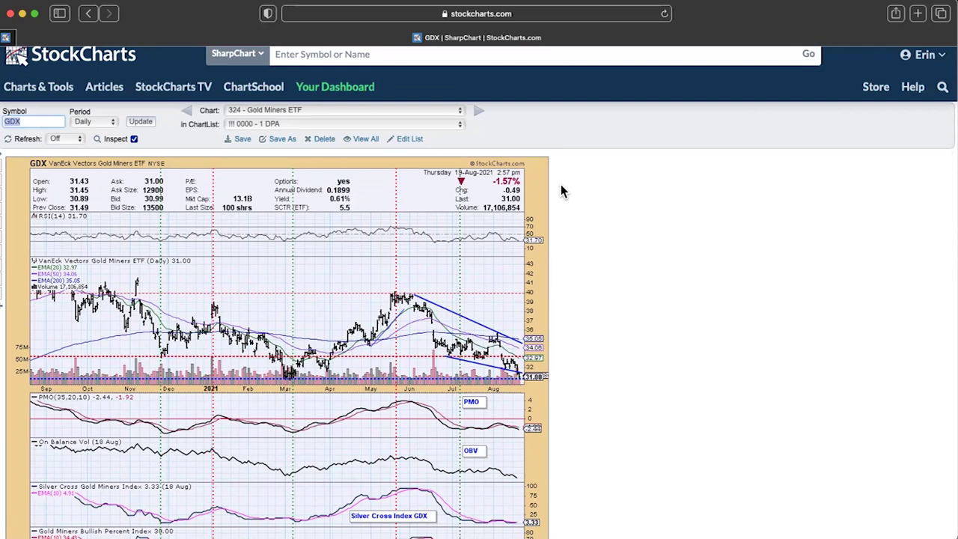
{"action": "scroll", "coordinate": [563, 191], "scroll_direction": "down", "scroll_amount": 3}
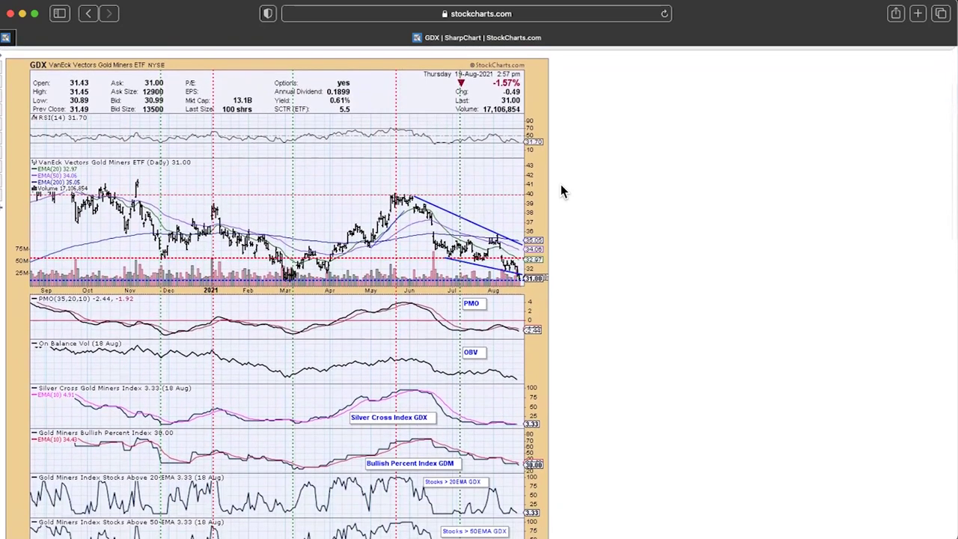
Look up the symbol NVDA and display its SharpChart
{"action": "scroll", "coordinate": [563, 192], "scroll_direction": "up", "scroll_amount": 3}
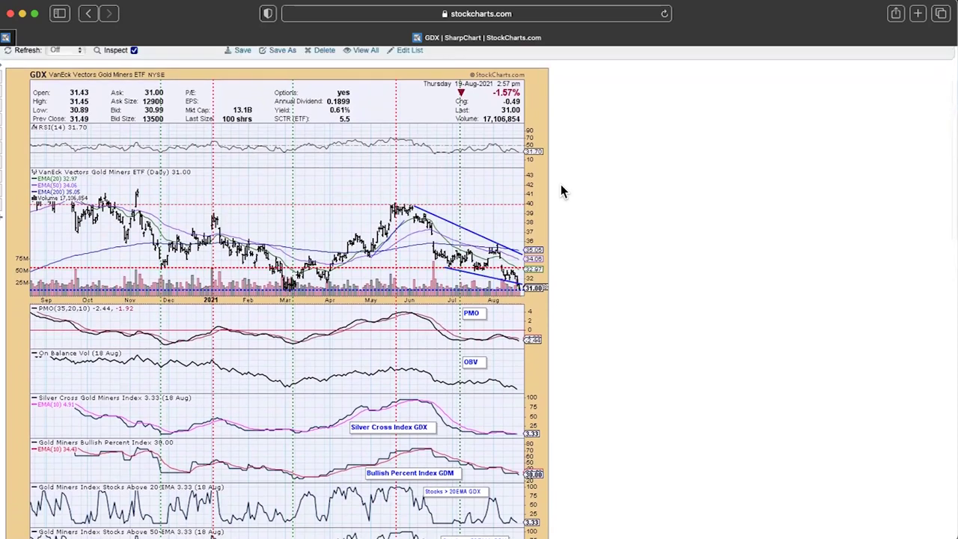
{"action": "left_click", "coordinate": [444, 61]}
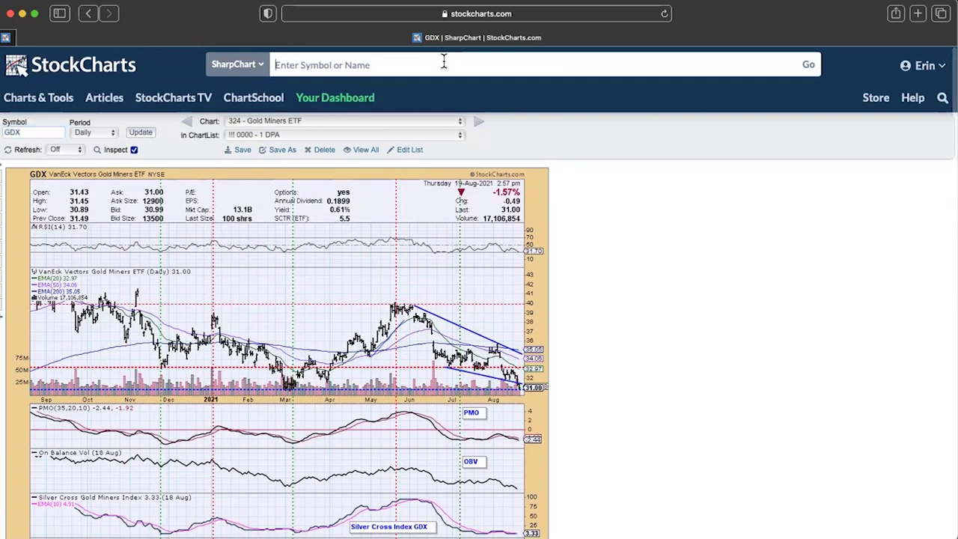
{"action": "type", "text": "nvda"}
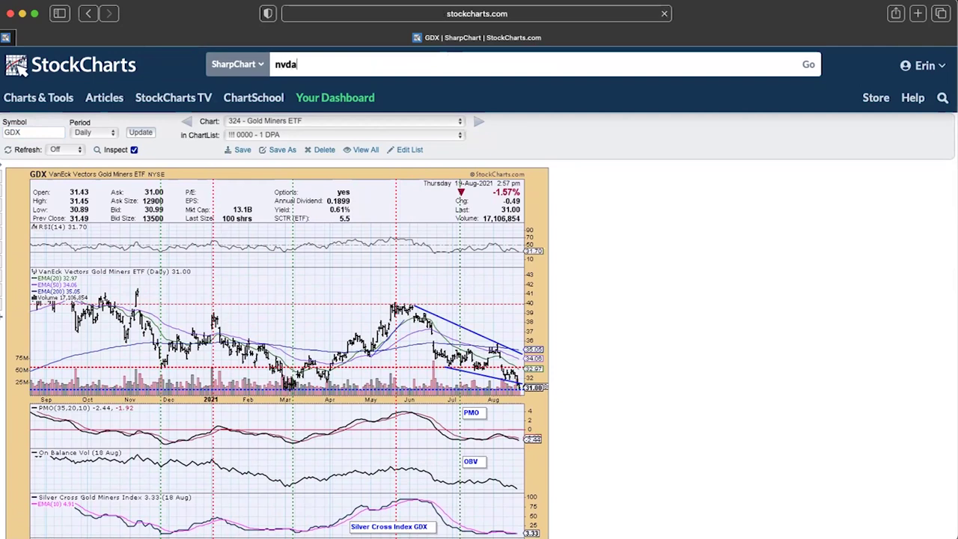
{"action": "key", "text": "Return"}
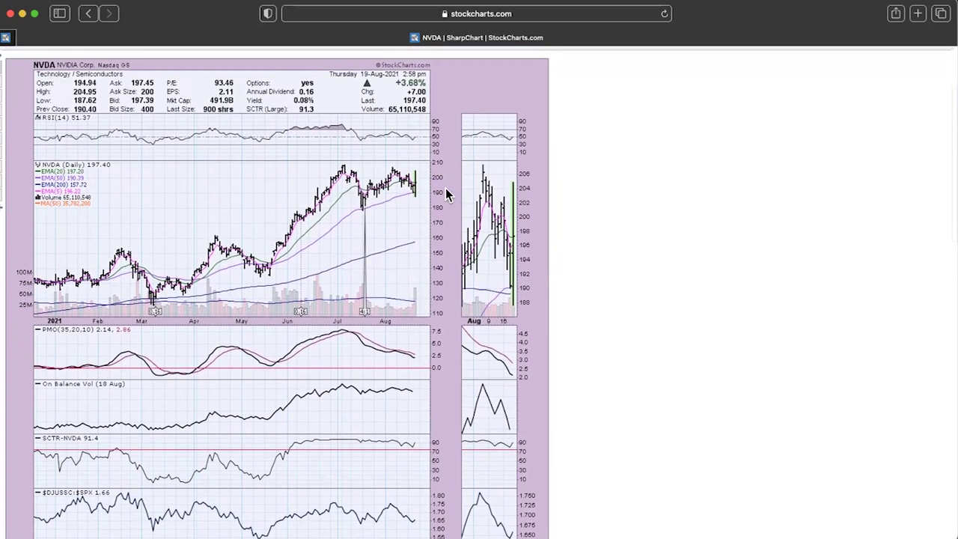
Open the member dashboard and view the S&P 500 top percentage gainers as CandleGlance charts, reviewing each stock's trend and PMO
{"action": "scroll", "coordinate": [444, 150], "scroll_direction": "up", "scroll_amount": 3}
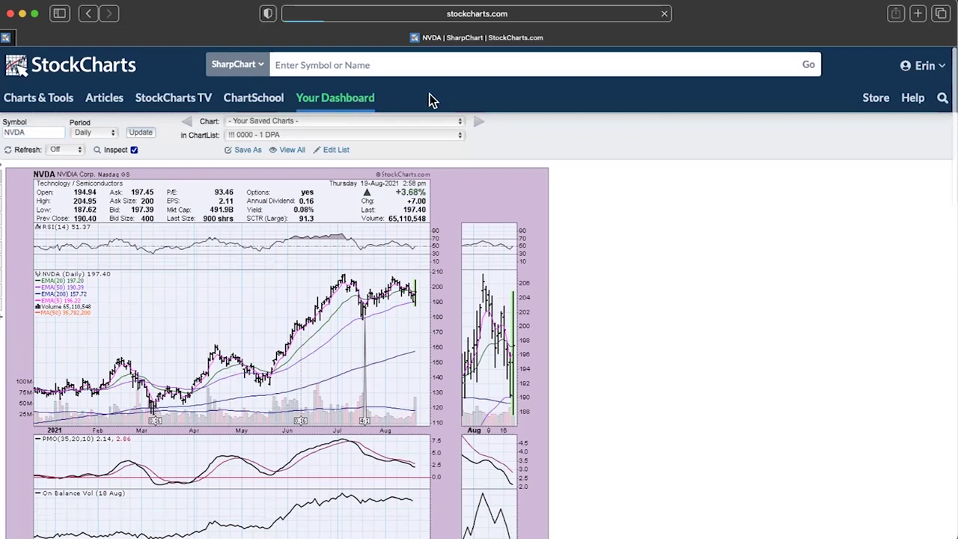
{"action": "scroll", "coordinate": [626, 224], "scroll_direction": "down", "scroll_amount": 5}
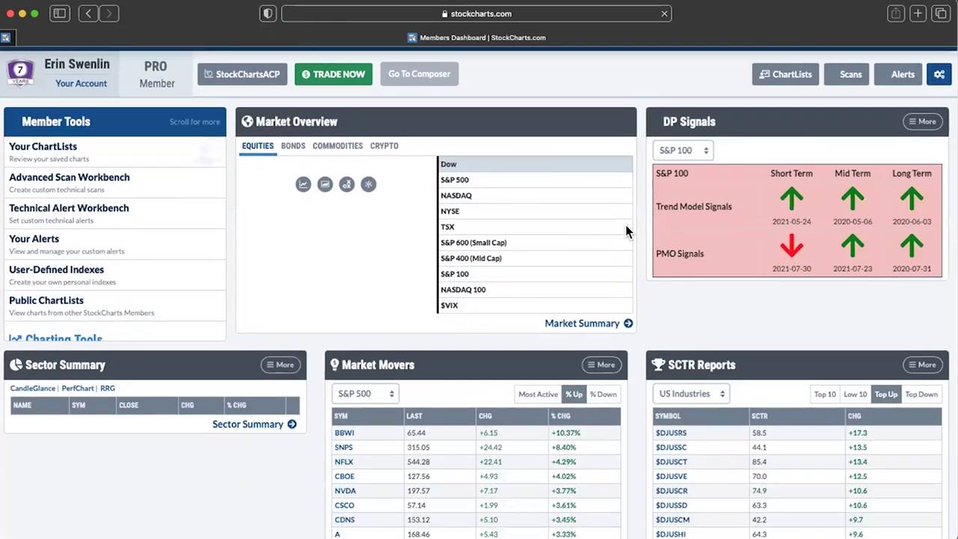
{"action": "scroll", "coordinate": [625, 224], "scroll_direction": "down", "scroll_amount": 2}
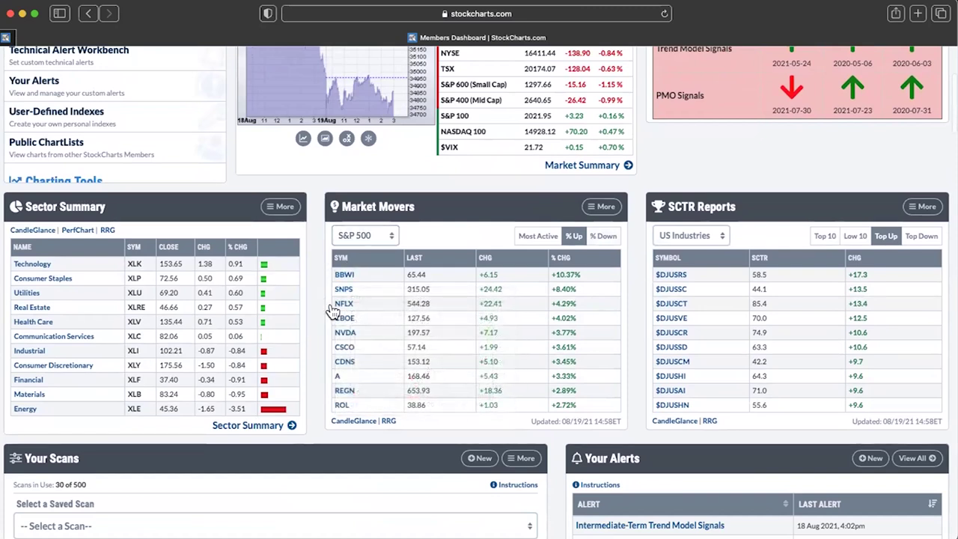
{"action": "left_click", "coordinate": [356, 420]}
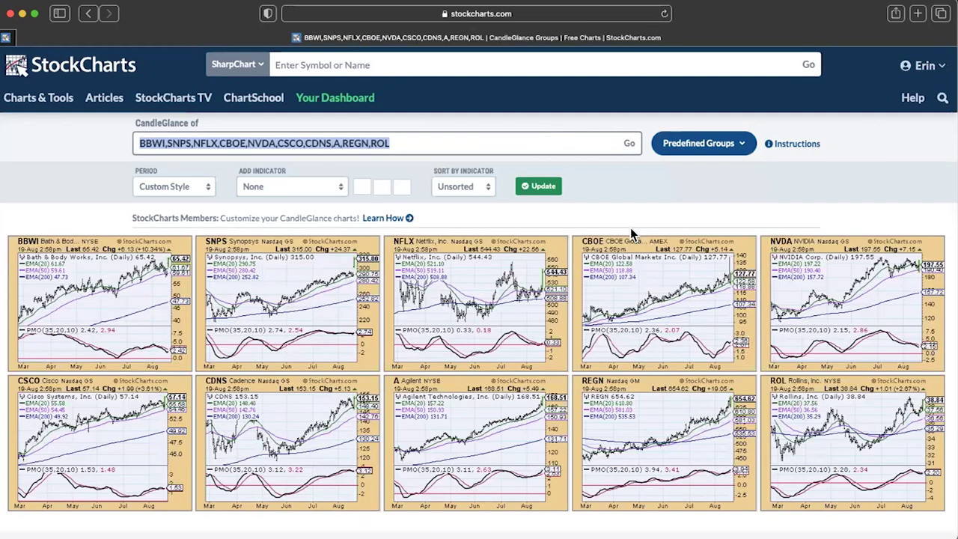
{"action": "scroll", "coordinate": [630, 230], "scroll_direction": "down", "scroll_amount": 1}
{"action": "scroll", "coordinate": [630, 235], "scroll_direction": "down", "scroll_amount": 2}
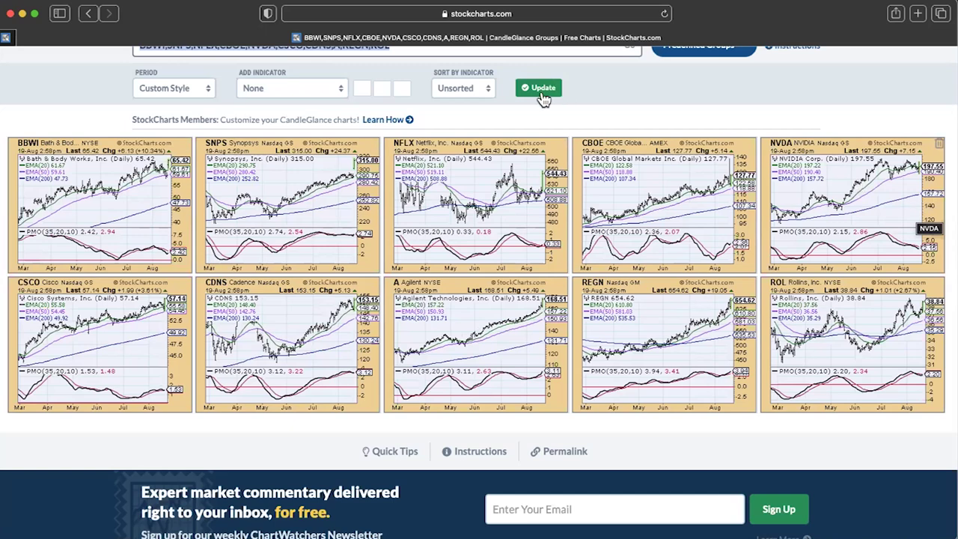
{"action": "scroll", "coordinate": [502, 107], "scroll_direction": "up", "scroll_amount": 1}
{"action": "scroll", "coordinate": [503, 108], "scroll_direction": "up", "scroll_amount": 3}
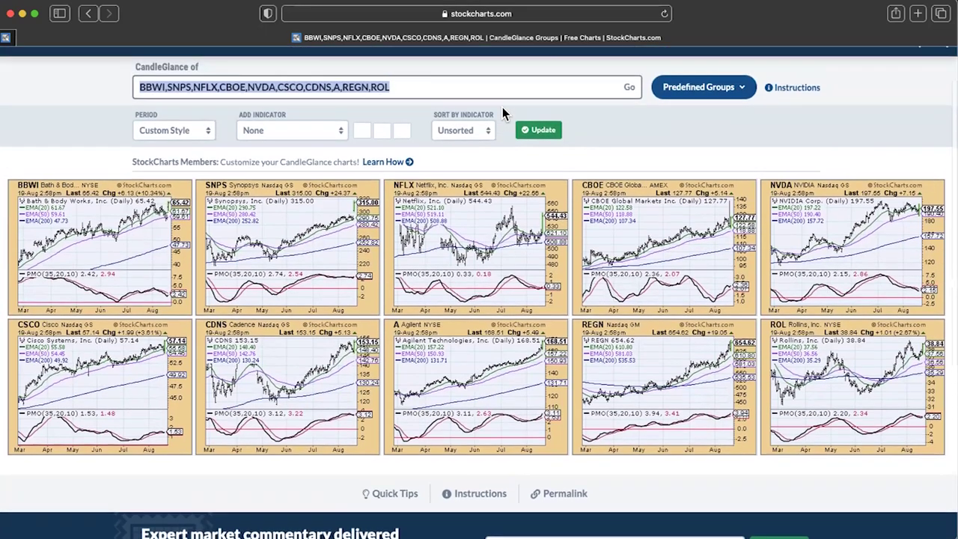
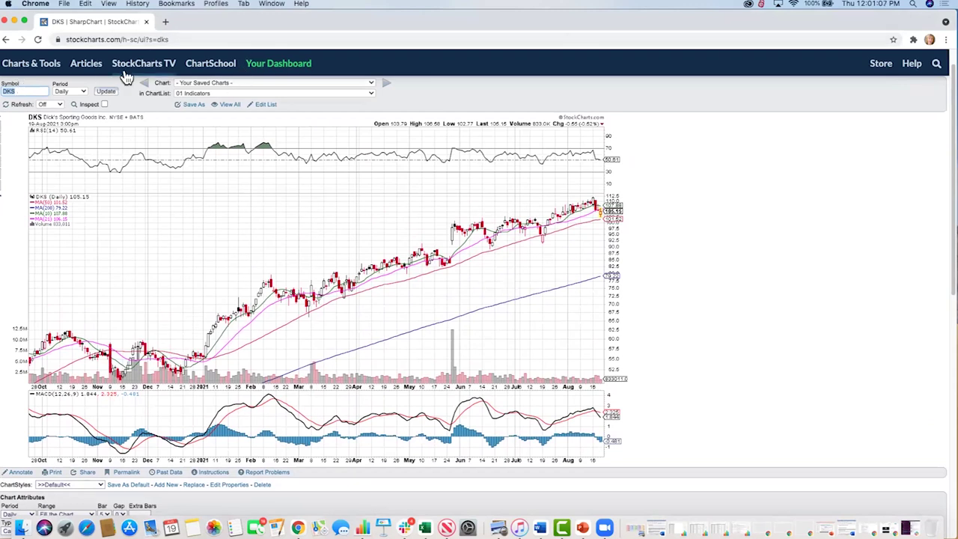
Try to load a chart for the symbol "mh" in place of DKS
{"action": "type", "text": "cnmh"}
{"action": "key", "text": "BackSpace"}
{"action": "key", "text": "BackSpace"}
{"action": "key", "text": "BackSpace"}
{"action": "type", "text": "mh"}
{"action": "key", "text": "Return"}
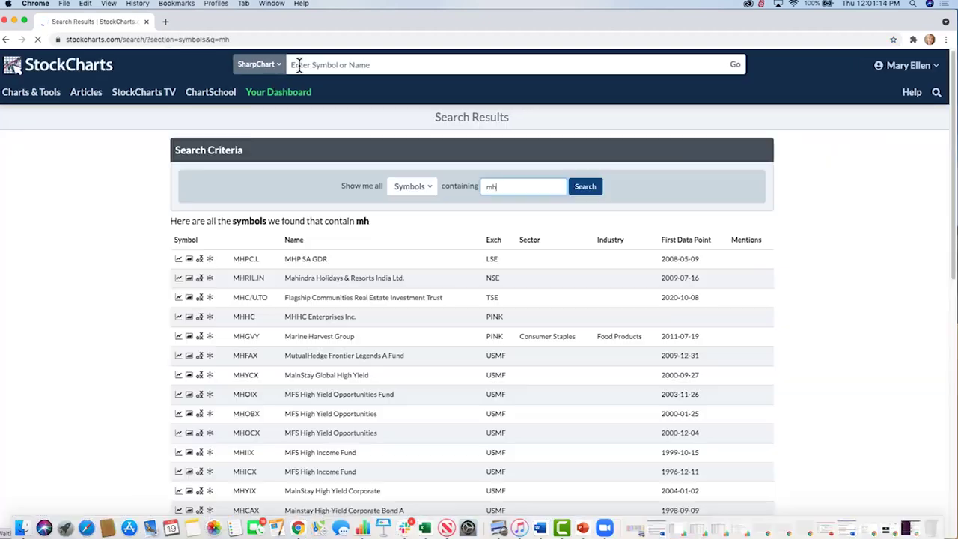
Search for "camping", load the Camping World Holdings (CWH) chart, and examine its price trend and MACD
{"action": "left_click", "coordinate": [291, 64]}
{"action": "type", "text": "cam"}
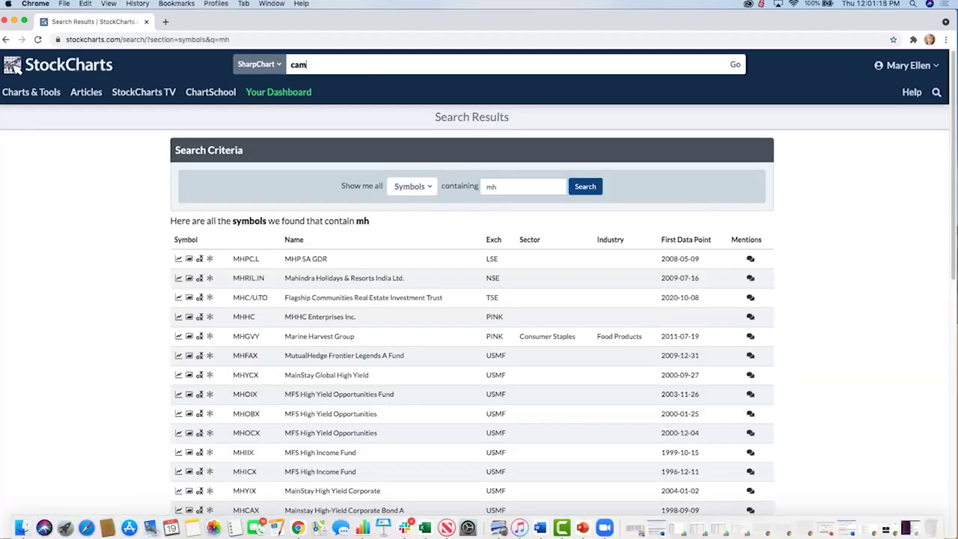
{"action": "type", "text": "ping"}
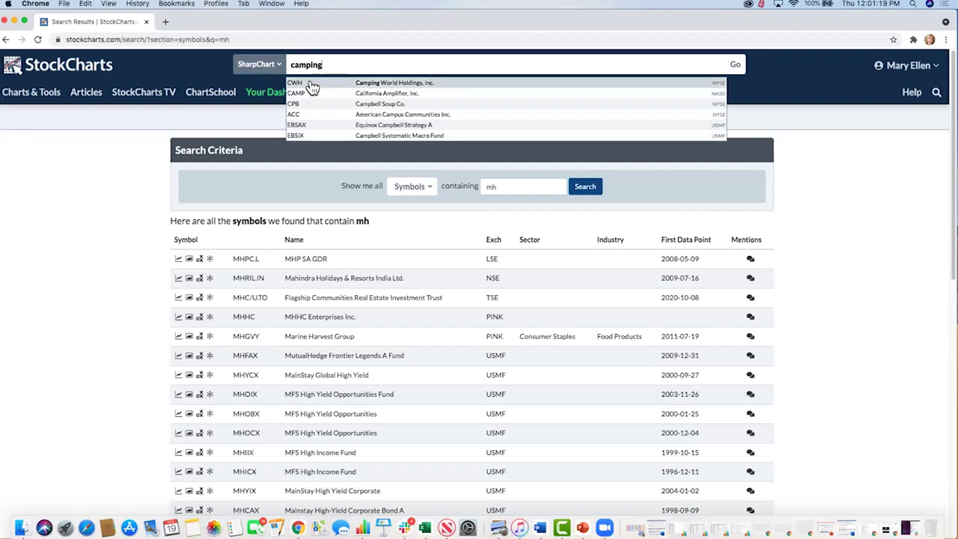
{"action": "left_click", "coordinate": [311, 84]}
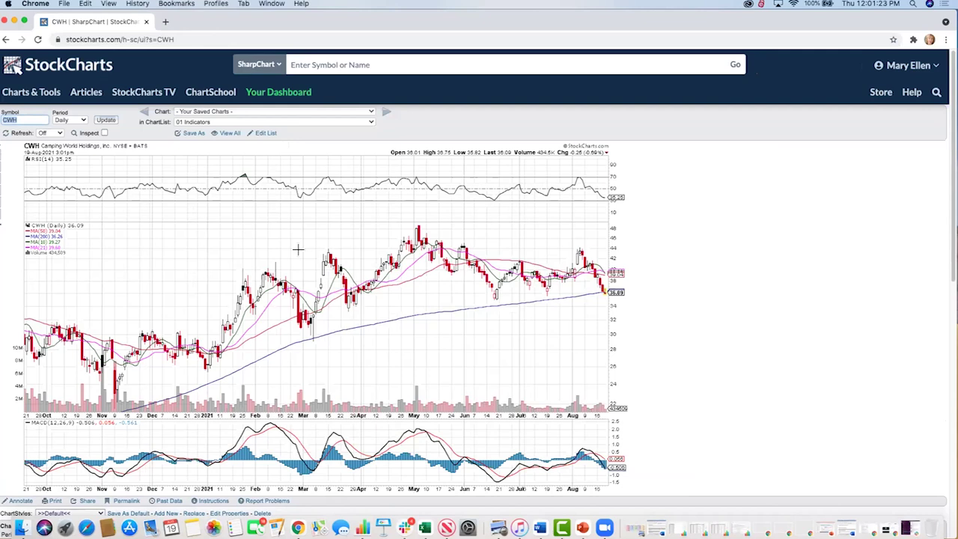
{"action": "scroll", "coordinate": [298, 249], "scroll_direction": "down", "scroll_amount": 2}
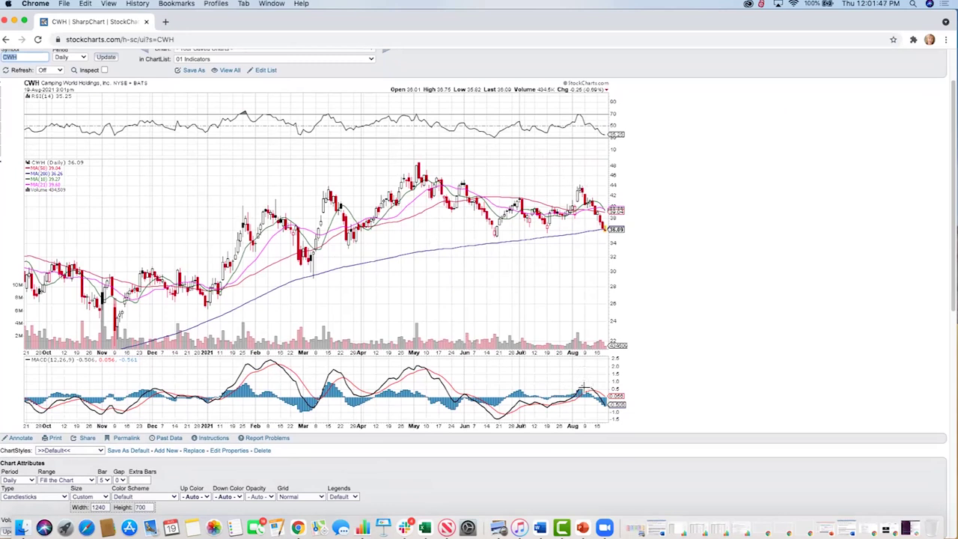
{"action": "scroll", "coordinate": [555, 372], "scroll_direction": "up", "scroll_amount": 3}
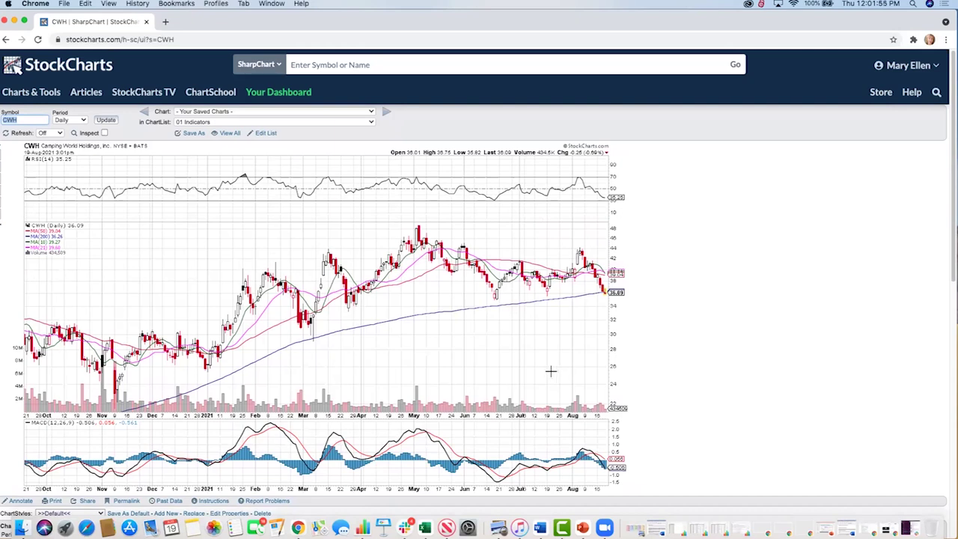
Change the chart symbol to YETI to display the Yeti Holdings daily chart
{"action": "left_click", "coordinate": [31, 120]}
{"action": "type", "text": "yeti"}
{"action": "key", "text": "Return"}
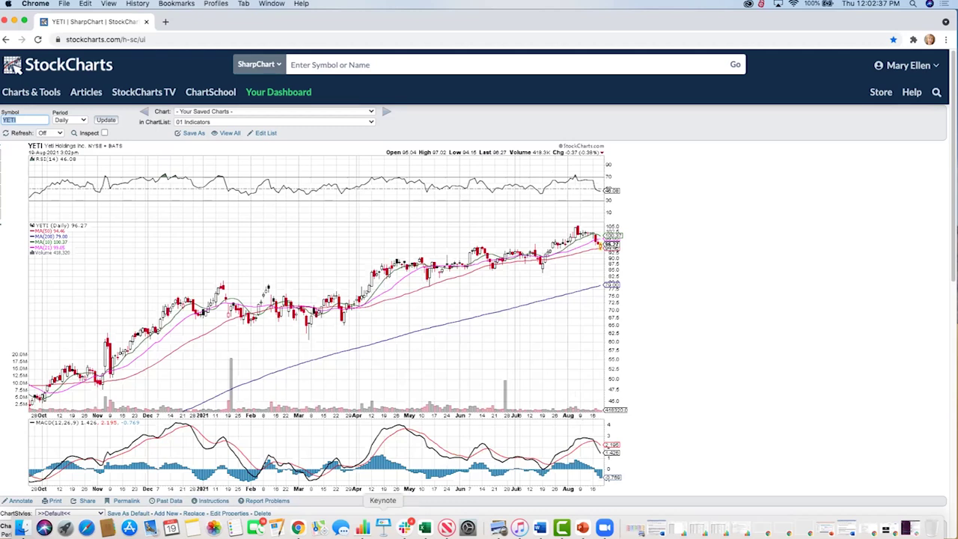
{"action": "left_click", "coordinate": [404, 527]}
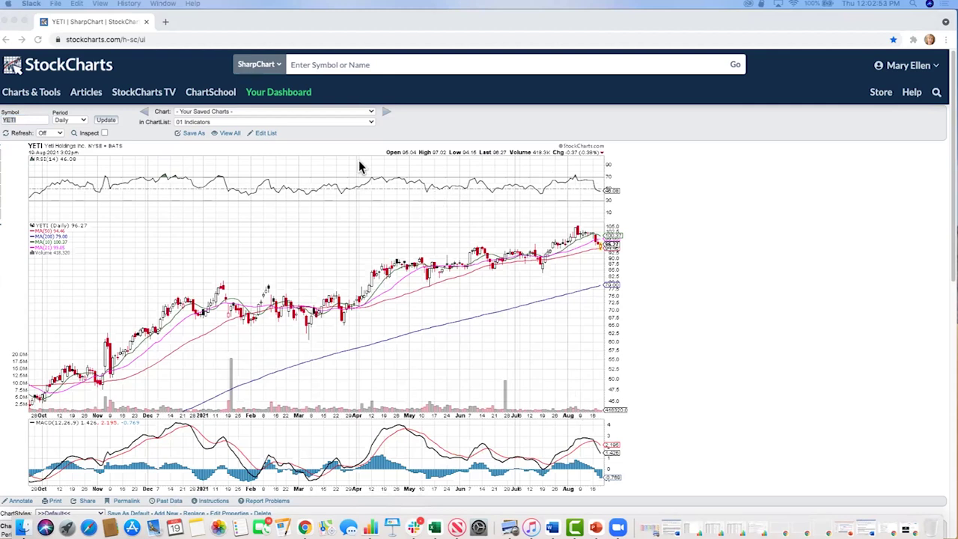
Replace the chart symbol with MAR to display the Marriott daily chart
{"action": "left_click", "coordinate": [33, 122]}
{"action": "key", "text": "BackSpace"}
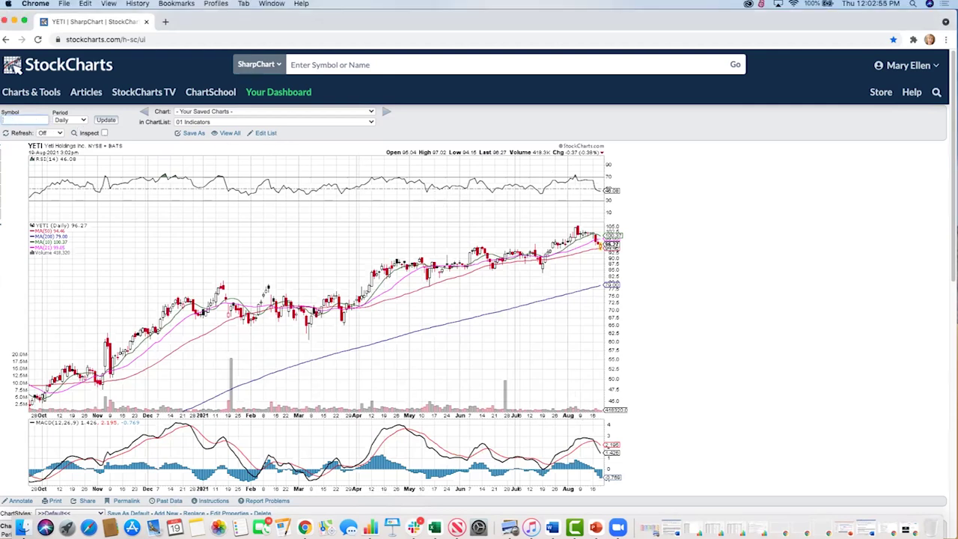
{"action": "type", "text": "mar"}
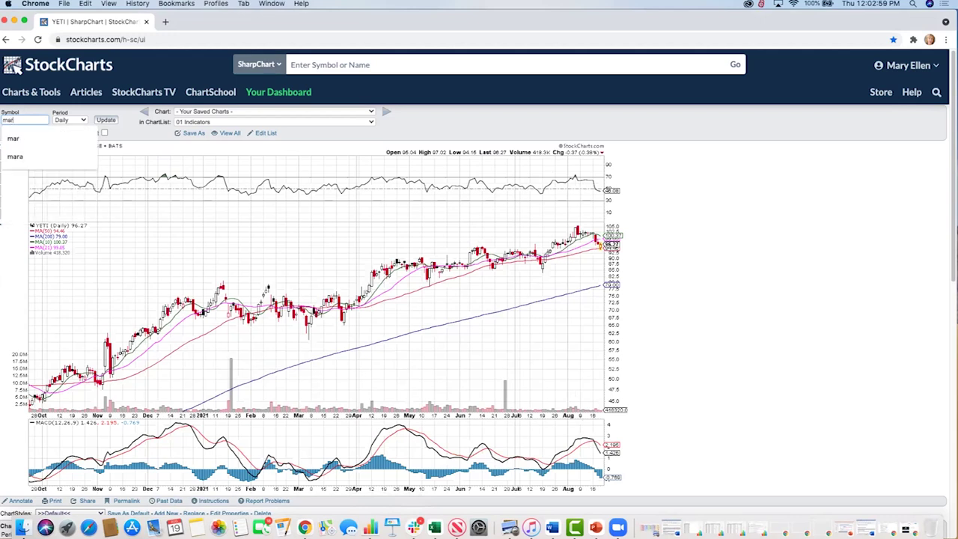
{"action": "key", "text": "Return"}
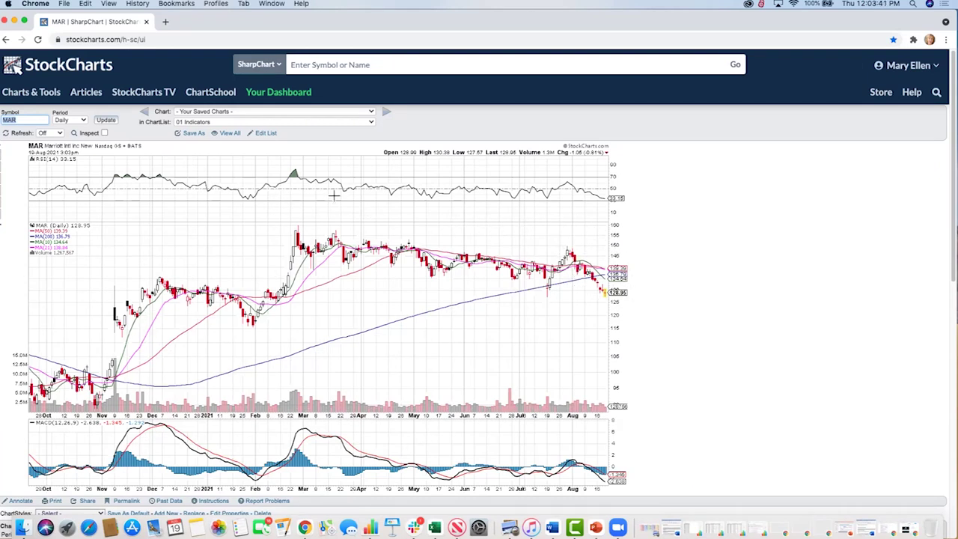
Set the chart symbol to LVS to display the Las Vegas Sands daily chart
{"action": "type", "text": "lv"}
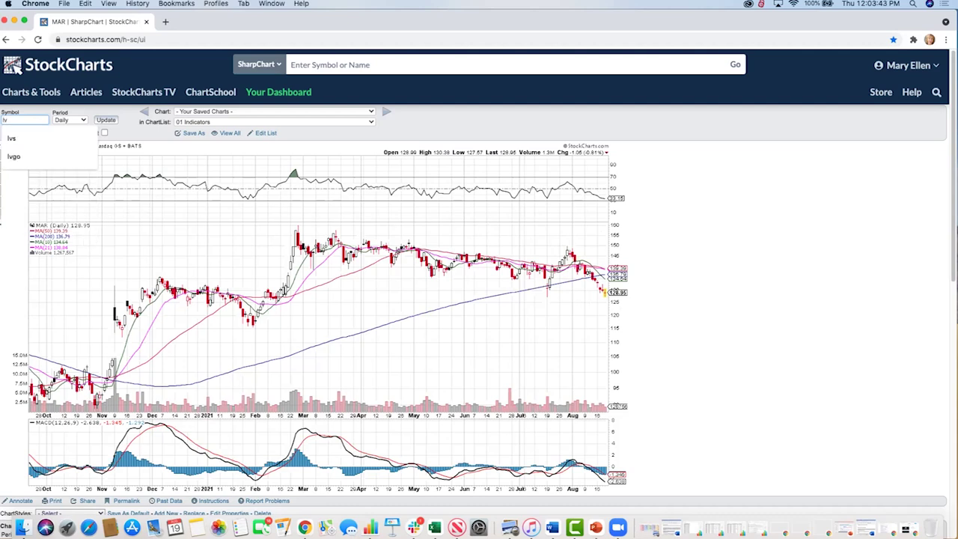
{"action": "type", "text": "s"}
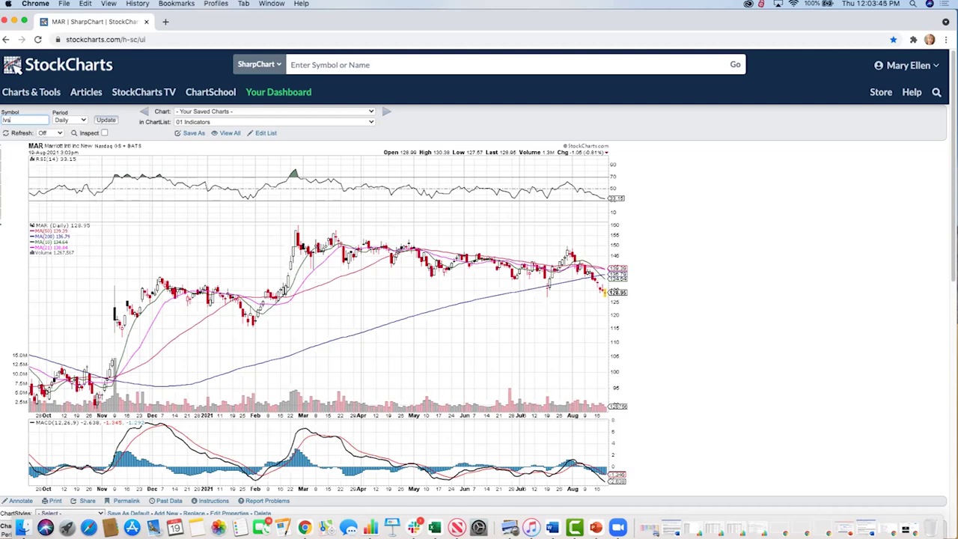
{"action": "key", "text": "Return"}
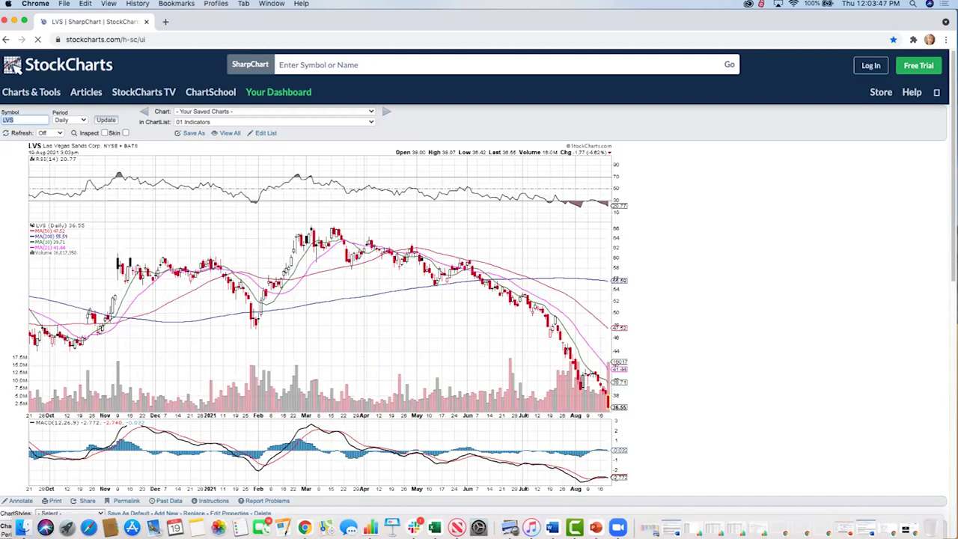